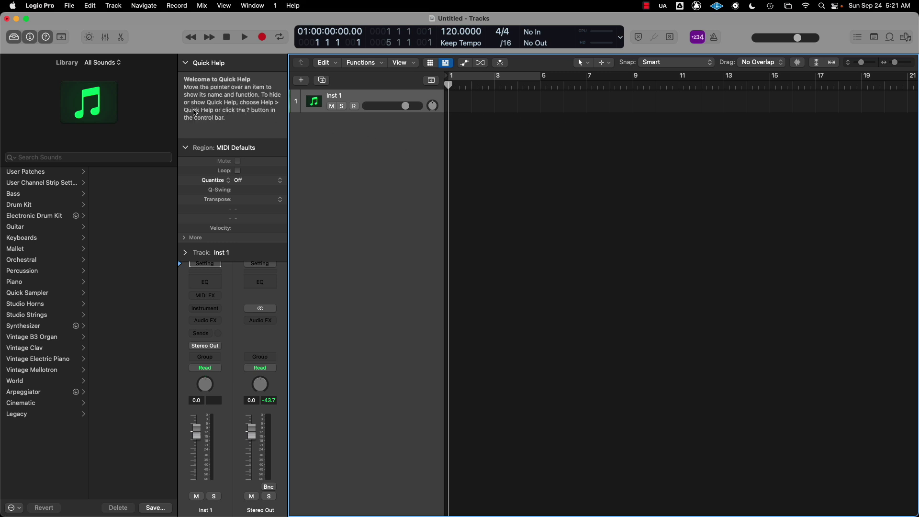
Step: Collapse the Region and Quick Help sections of the inspector
{"action": "left_click", "coordinate": [187, 148]}
{"action": "left_click", "coordinate": [186, 63]}
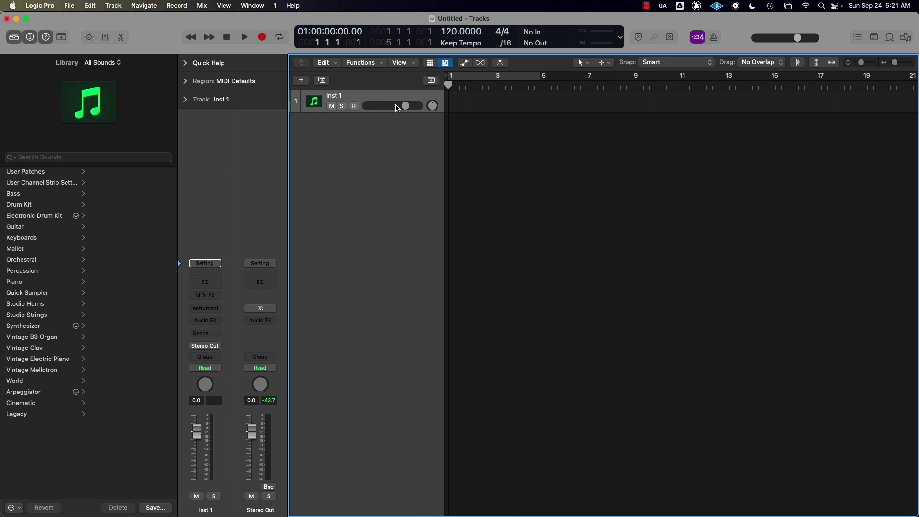
Step: Create two software instrument tracks with empty channel strips and delete both of them
{"action": "left_click", "coordinate": [301, 82]}
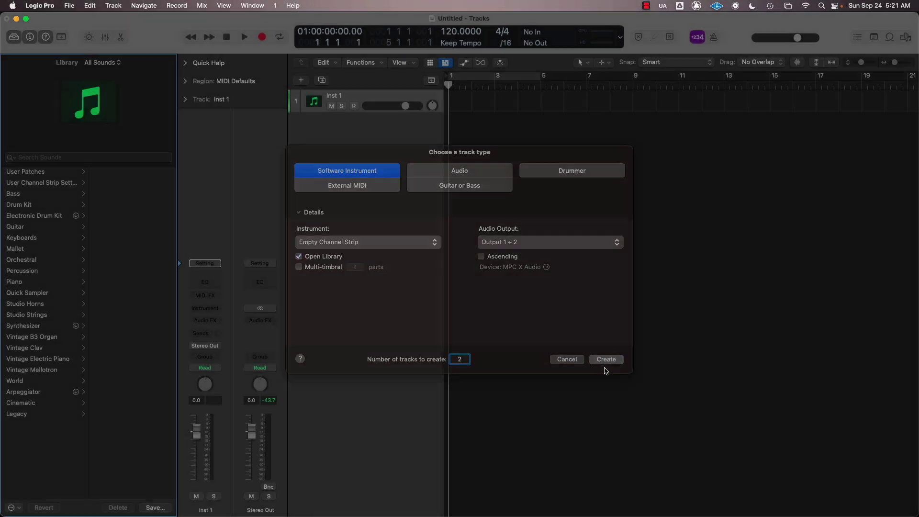
{"action": "left_click", "coordinate": [606, 365]}
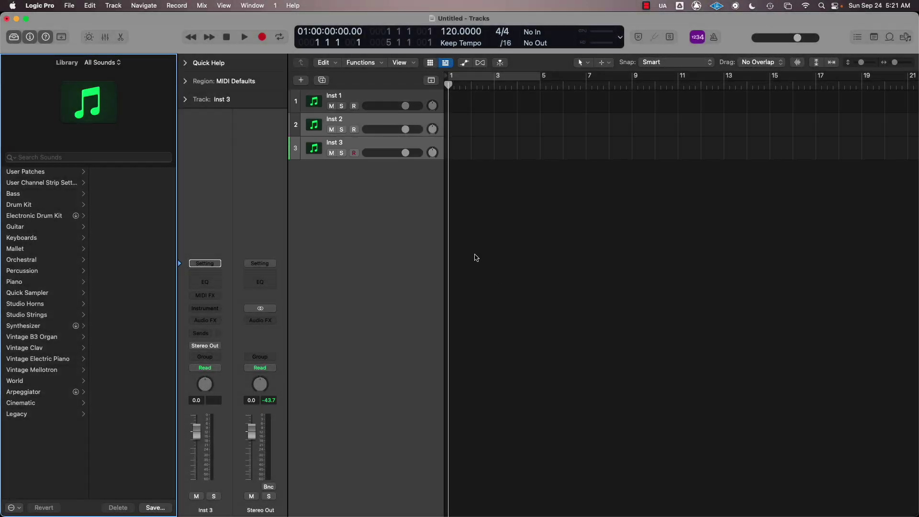
{"action": "left_click", "coordinate": [366, 148]}
{"action": "key", "text": "super+BackSpace"}
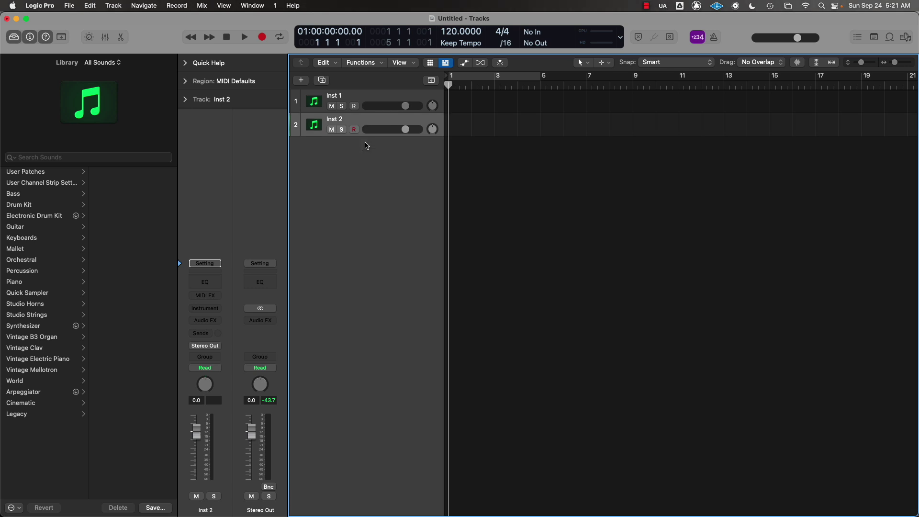
{"action": "key", "text": "super+BackSpace"}
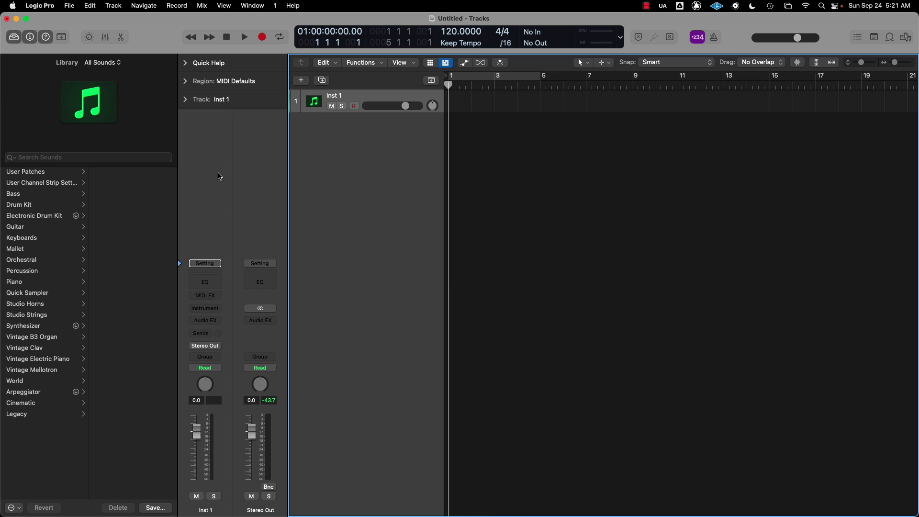
Step: Load Quick Sampler (Single Sample) in mono as the instrument on the Inst 1 track
{"action": "left_click", "coordinate": [219, 312]}
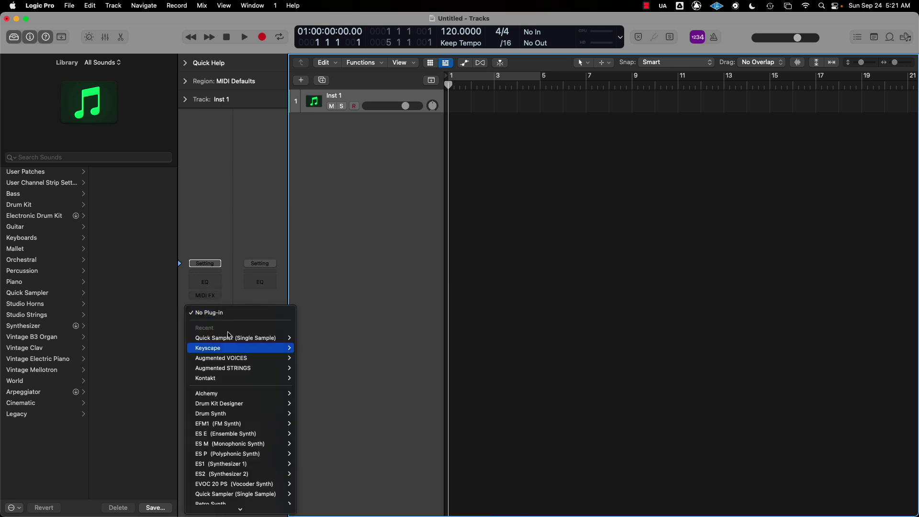
{"action": "mouse_move", "coordinate": [240, 381]}
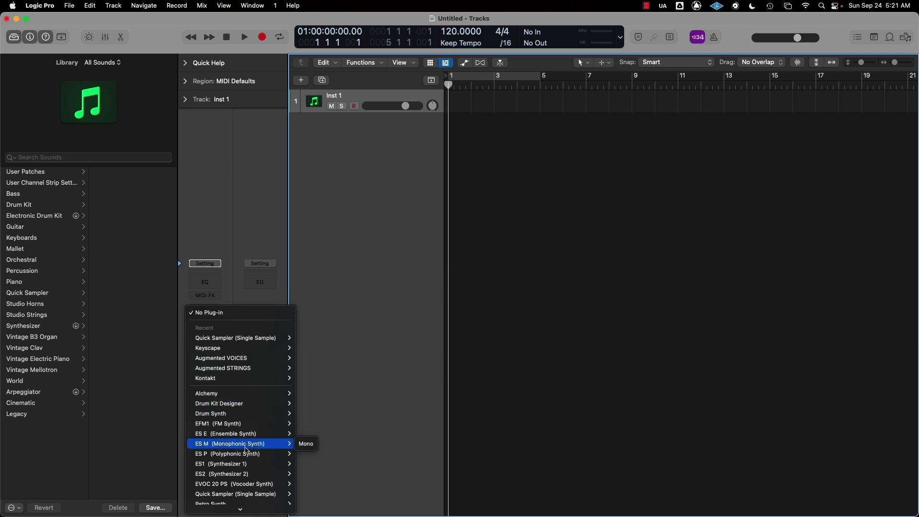
{"action": "scroll", "coordinate": [245, 457], "scroll_direction": "down", "scroll_amount": 5}
{"action": "mouse_move", "coordinate": [247, 303]}
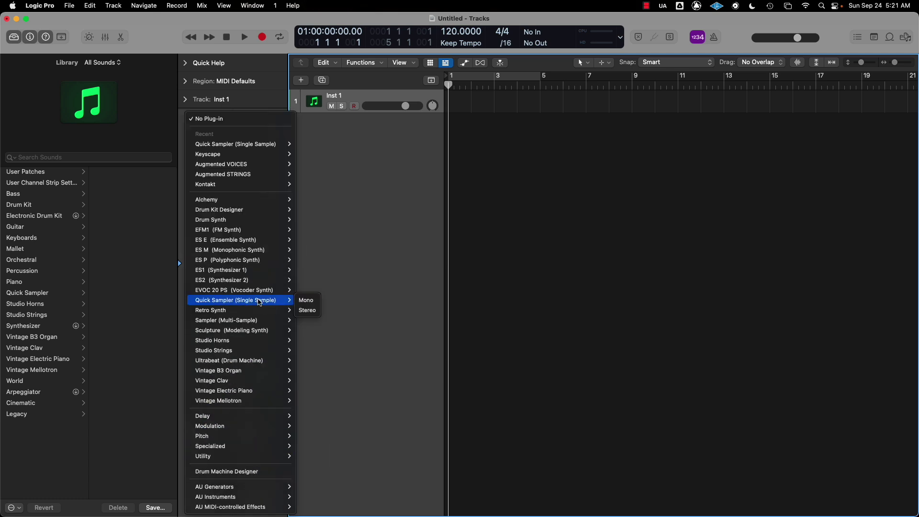
{"action": "left_click", "coordinate": [309, 300]}
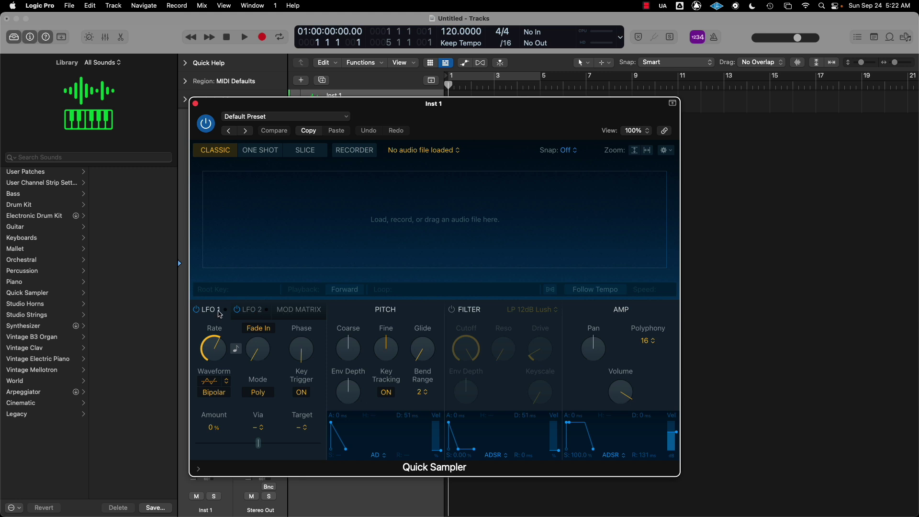
Step: Show the modulation matrix, raise the coarse pitch slightly and try the glide control
{"action": "left_click", "coordinate": [291, 315]}
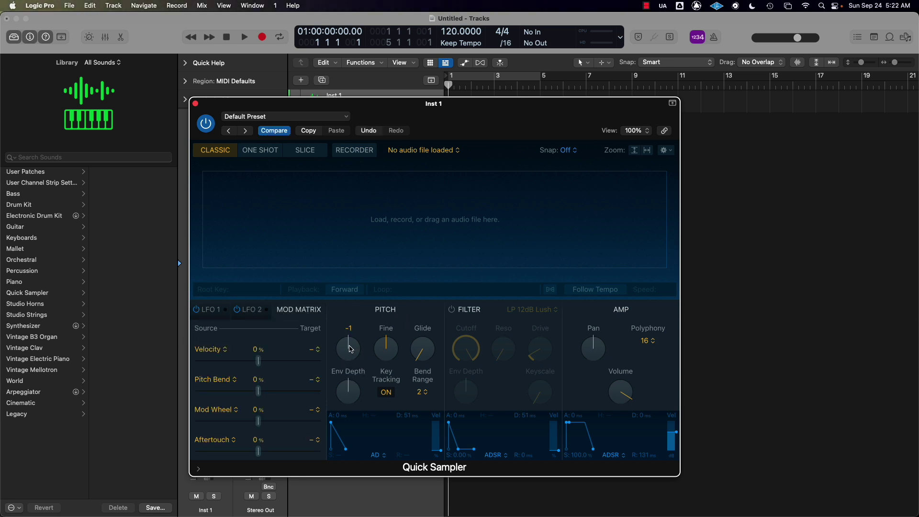
{"action": "left_click_drag", "start_coordinate": [348, 361], "coordinate": [354, 325]}
{"action": "left_click_drag", "start_coordinate": [414, 356], "coordinate": [415, 348]}
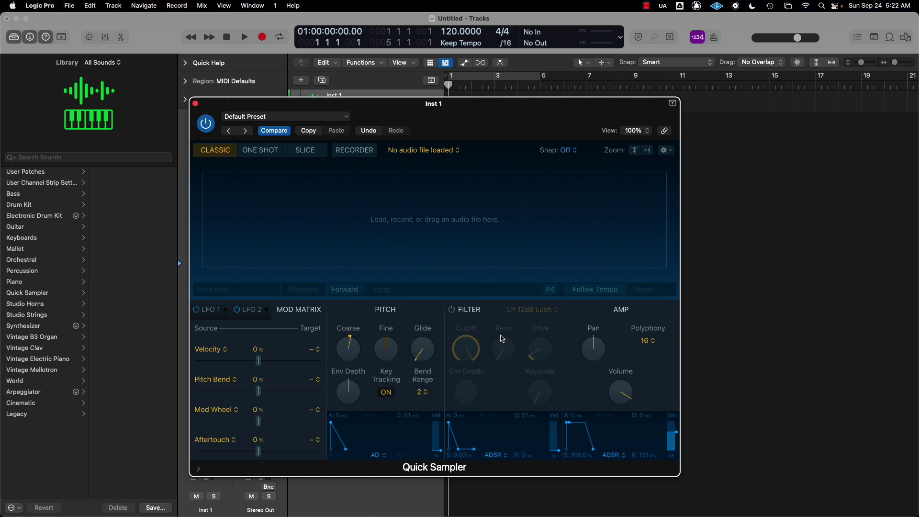
Step: Turn on the sampler's filter and look through its filter types, keeping LP 12dB Lush
{"action": "left_click", "coordinate": [452, 310]}
{"action": "left_click", "coordinate": [556, 311]}
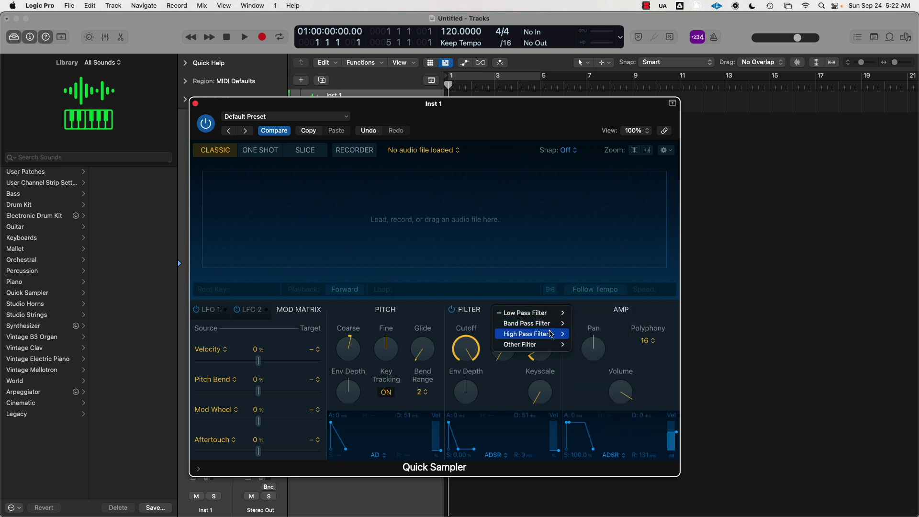
{"action": "mouse_move", "coordinate": [551, 333]}
{"action": "left_click", "coordinate": [646, 310]}
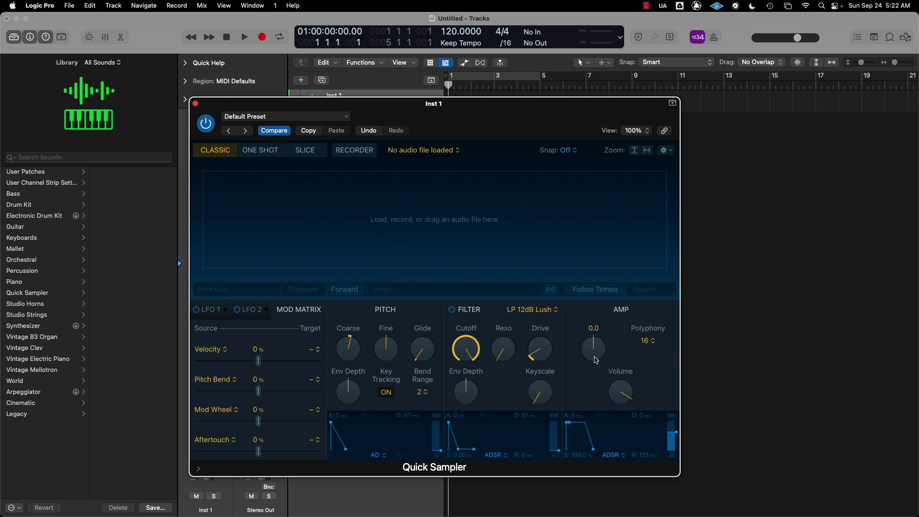
Step: Shift the amp pan slightly right, raise the volume a little and set the polyphony to Mono
{"action": "left_click_drag", "start_coordinate": [594, 356], "coordinate": [594, 349]}
{"action": "left_click_drag", "start_coordinate": [620, 392], "coordinate": [620, 387]}
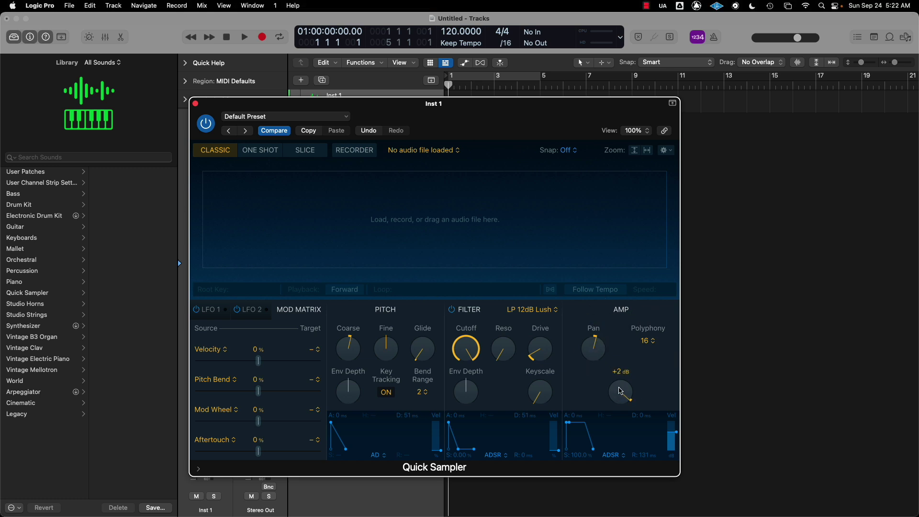
{"action": "left_click", "coordinate": [647, 340]}
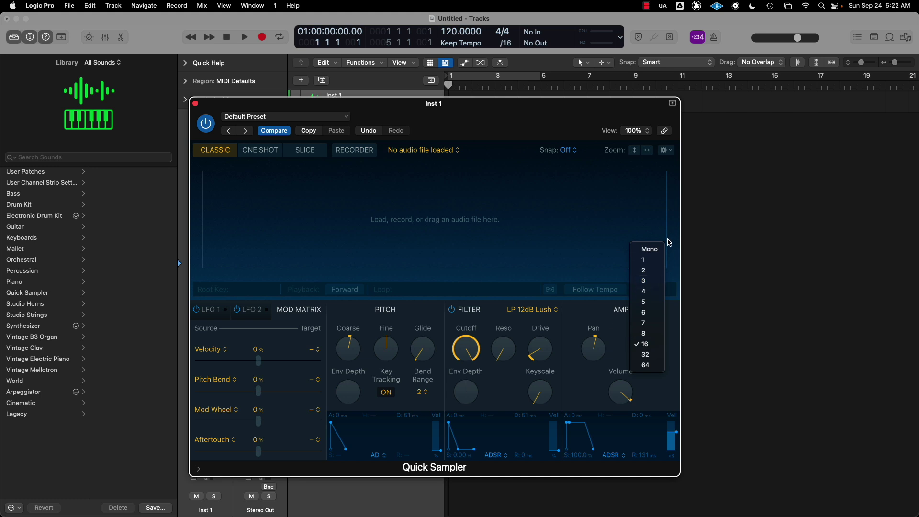
{"action": "left_click", "coordinate": [650, 249]}
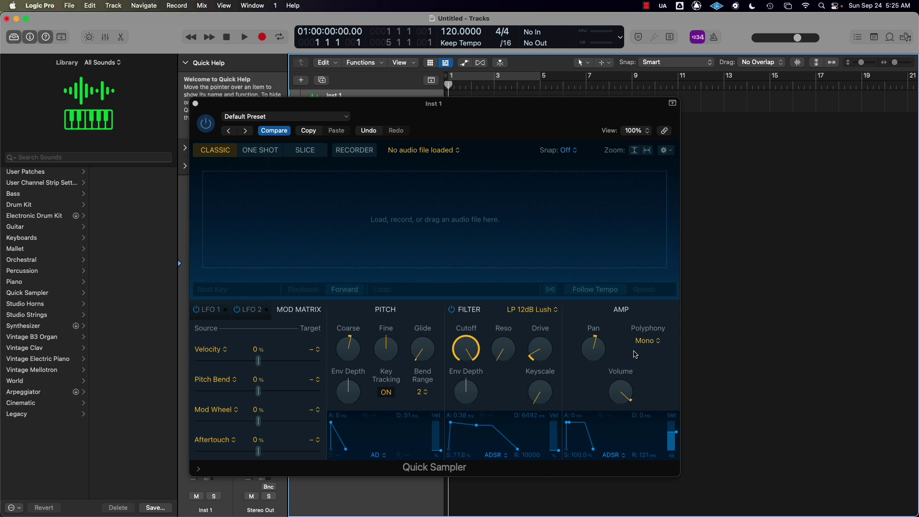
Step: Audition electric piano loops in the Hip Hop/R&B genre and load Bit by Bit Electric Piano 03 into Quick Sampler on a new track
{"action": "left_click", "coordinate": [891, 38]}
{"action": "scroll", "coordinate": [807, 213], "scroll_direction": "down", "scroll_amount": 10}
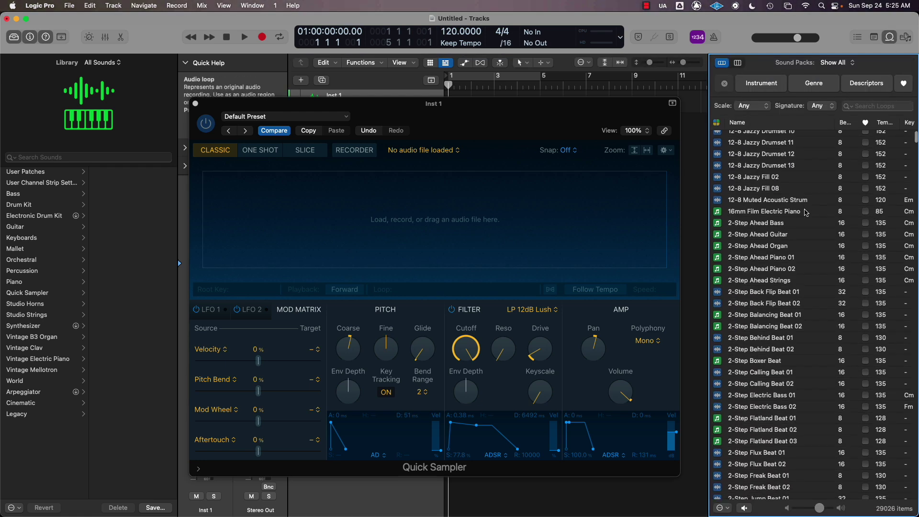
{"action": "scroll", "coordinate": [814, 206], "scroll_direction": "down", "scroll_amount": 15}
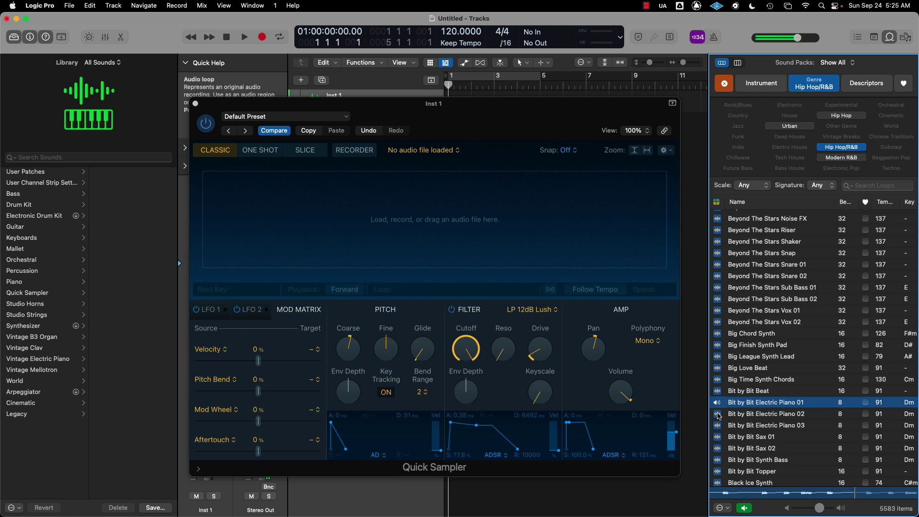
{"action": "left_click", "coordinate": [719, 415]}
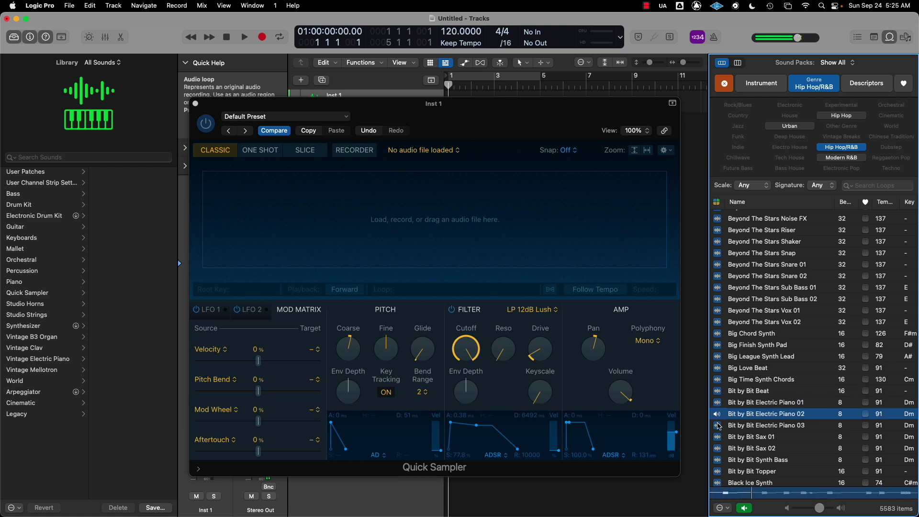
{"action": "left_click", "coordinate": [718, 426]}
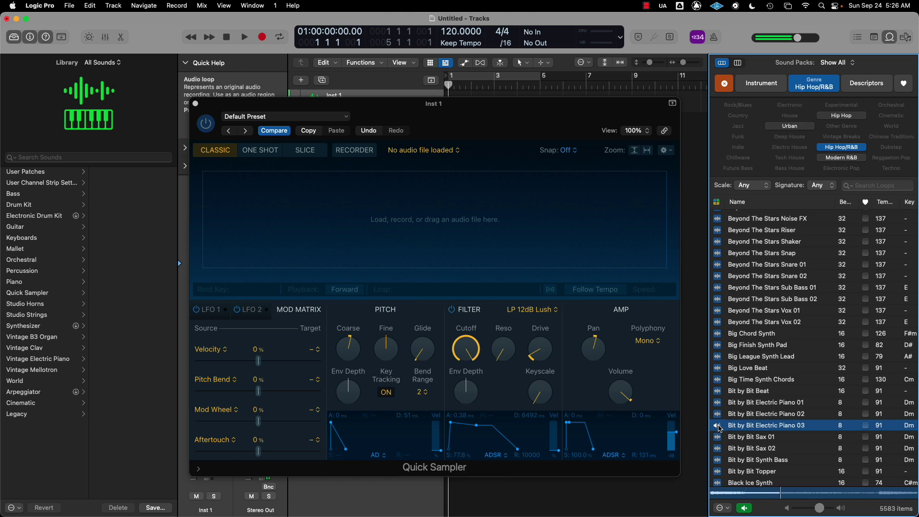
{"action": "left_click_drag", "start_coordinate": [721, 427], "coordinate": [395, 261]}
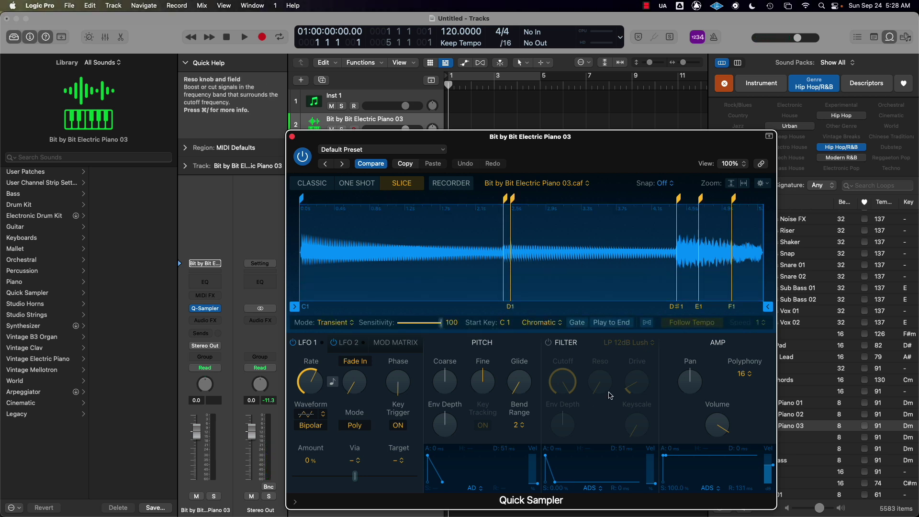
{"action": "left_click_drag", "start_coordinate": [546, 142], "coordinate": [502, 62]}
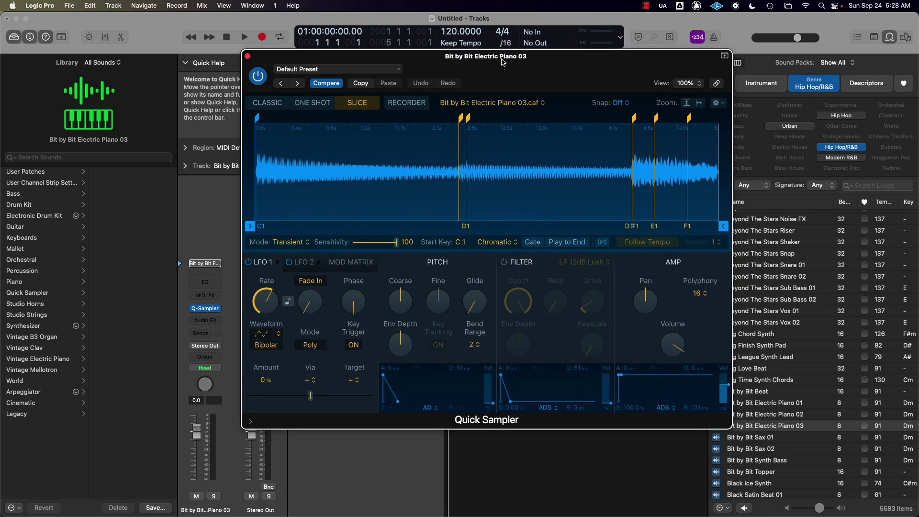
Step: Look through the sampler's Classic, One Shot, Slice and Recorder modes and return to Slice
{"action": "left_click", "coordinate": [266, 102]}
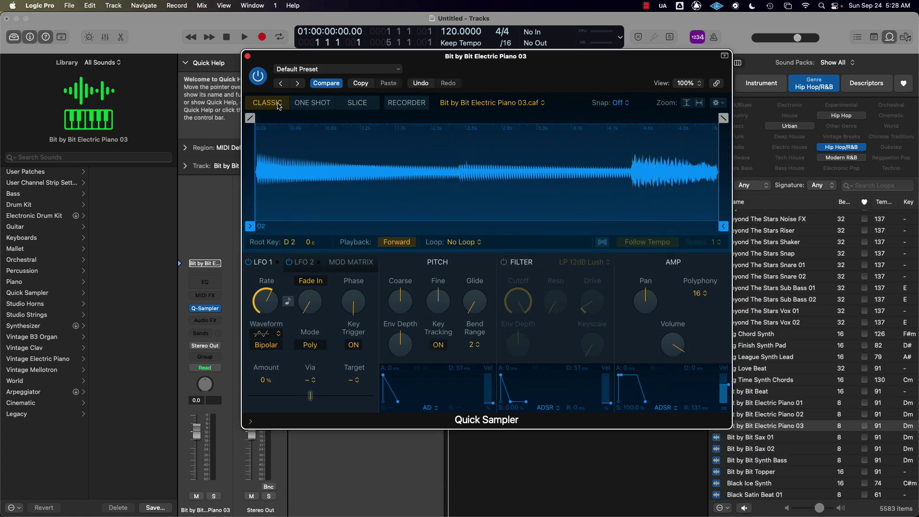
{"action": "left_click", "coordinate": [313, 103]}
{"action": "left_click", "coordinate": [357, 102]}
{"action": "left_click", "coordinate": [406, 102]}
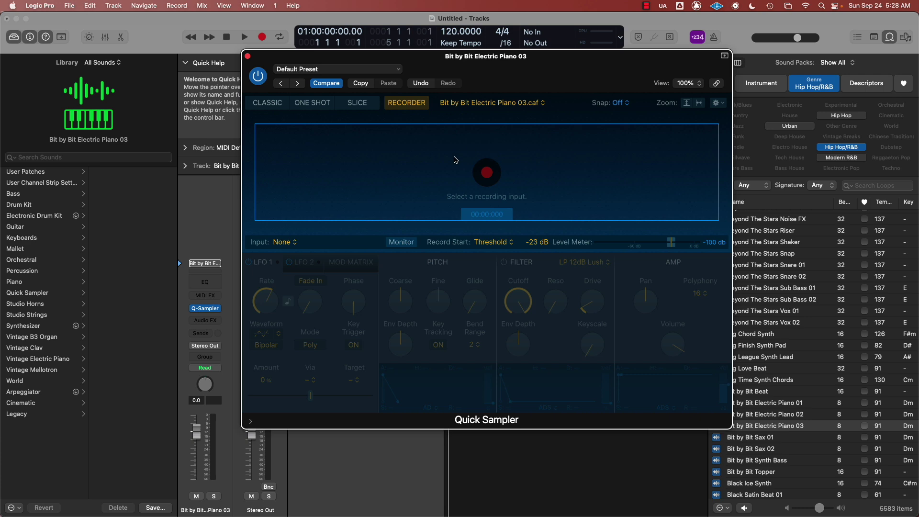
{"action": "left_click", "coordinate": [357, 102]}
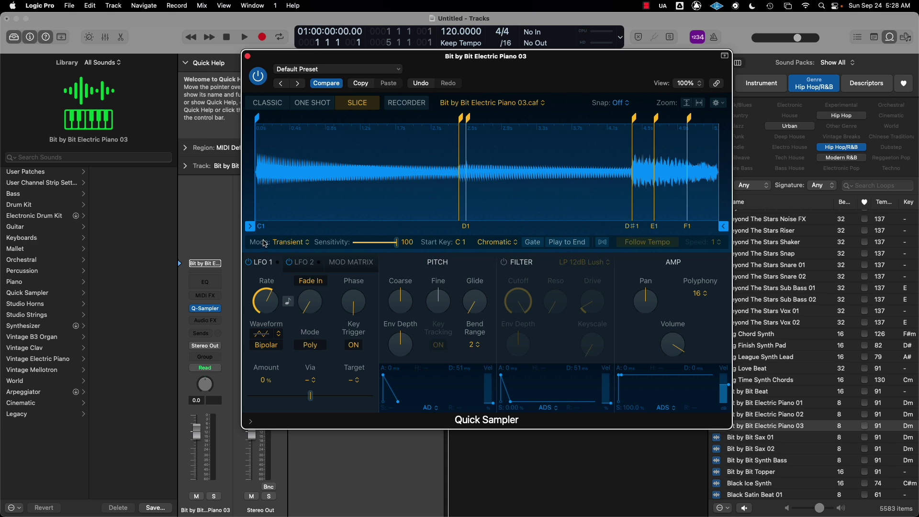
Step: Try the Equal Divisions and Manual slicing modes on the piano sample and set the mode to Beat Divisions
{"action": "left_click", "coordinate": [290, 243]}
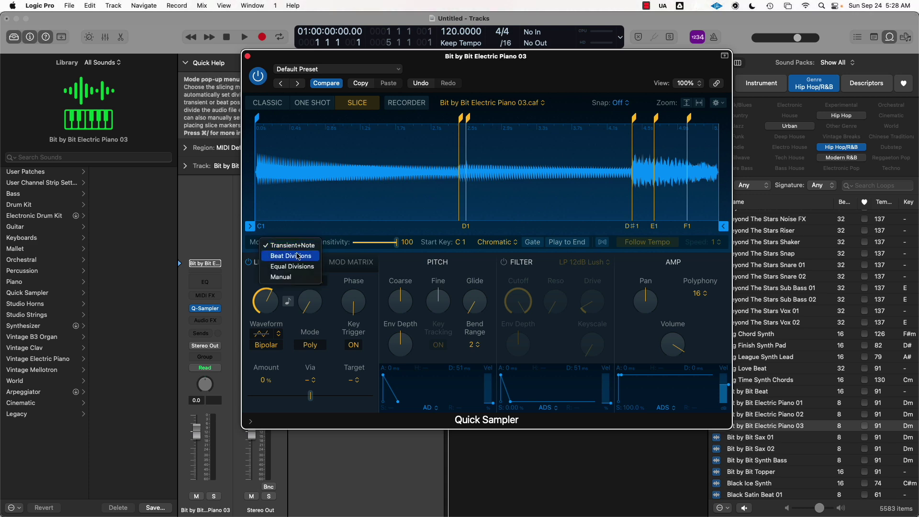
{"action": "left_click", "coordinate": [297, 255]}
{"action": "left_click", "coordinate": [301, 243]}
{"action": "left_click", "coordinate": [294, 253]}
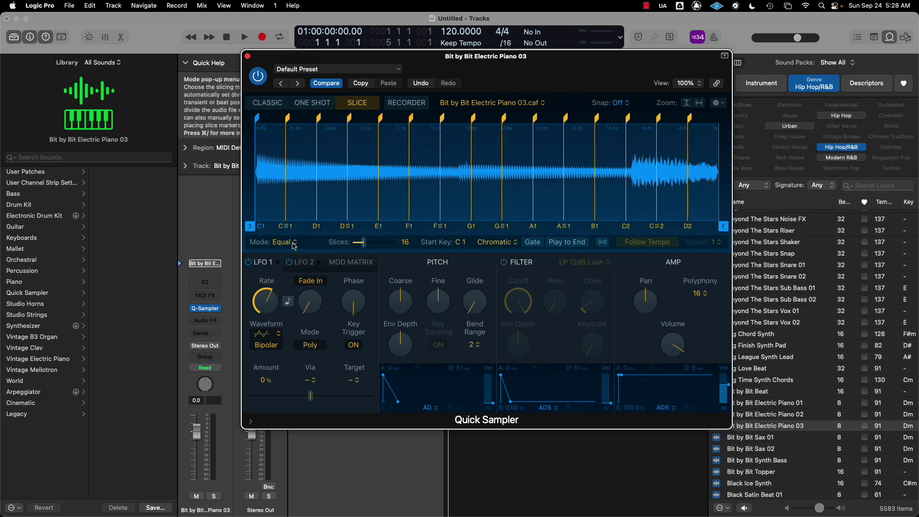
{"action": "left_click", "coordinate": [294, 243]}
{"action": "left_click", "coordinate": [296, 257]}
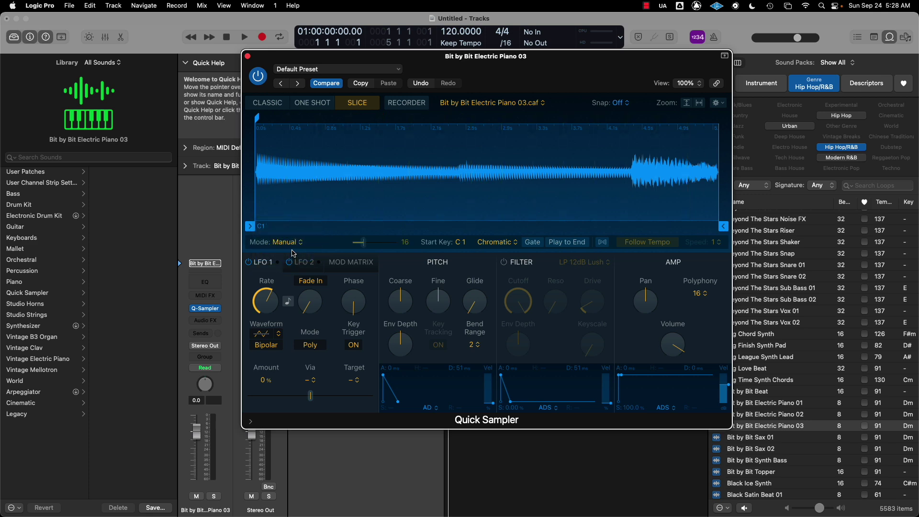
{"action": "left_click", "coordinate": [297, 244]}
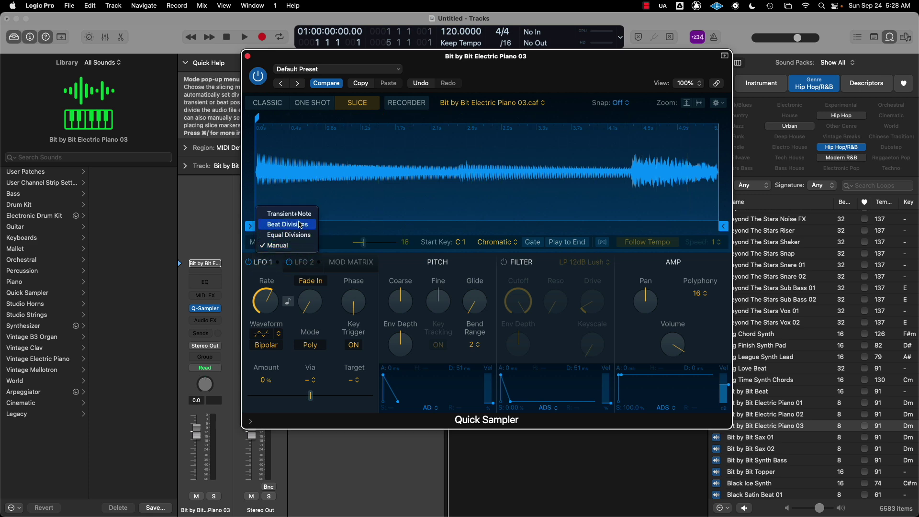
{"action": "left_click", "coordinate": [298, 223]}
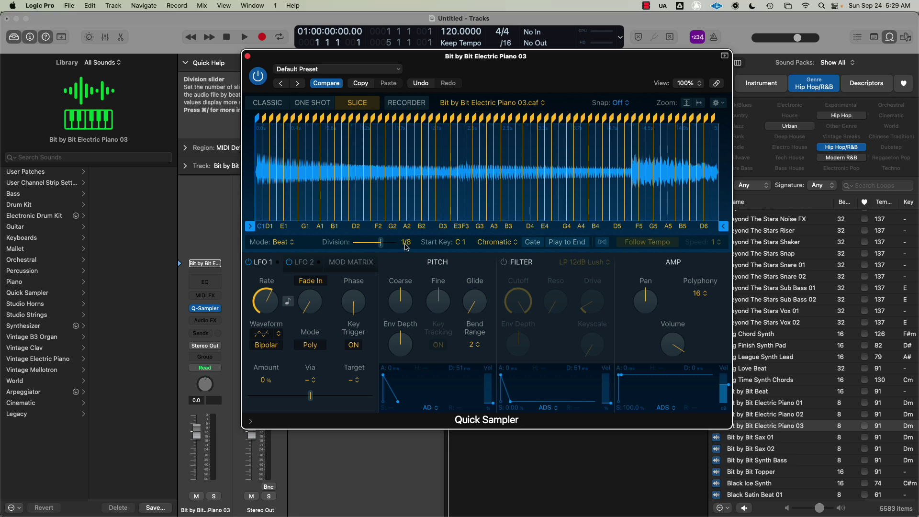
Step: Play several beat slices of the piano sample to hear how they sound
{"action": "key", "text": "d"}
{"action": "key", "text": "g"}
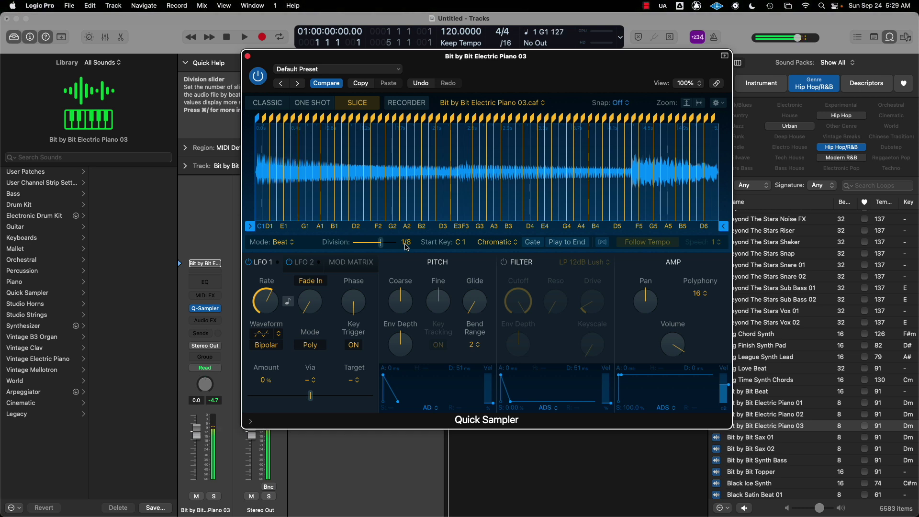
{"action": "key", "text": "j"}
Step: Reduce the sample's slice division and move the D1 slice marker to 4.274 s
{"action": "left_click_drag", "start_coordinate": [382, 246], "coordinate": [360, 245]}
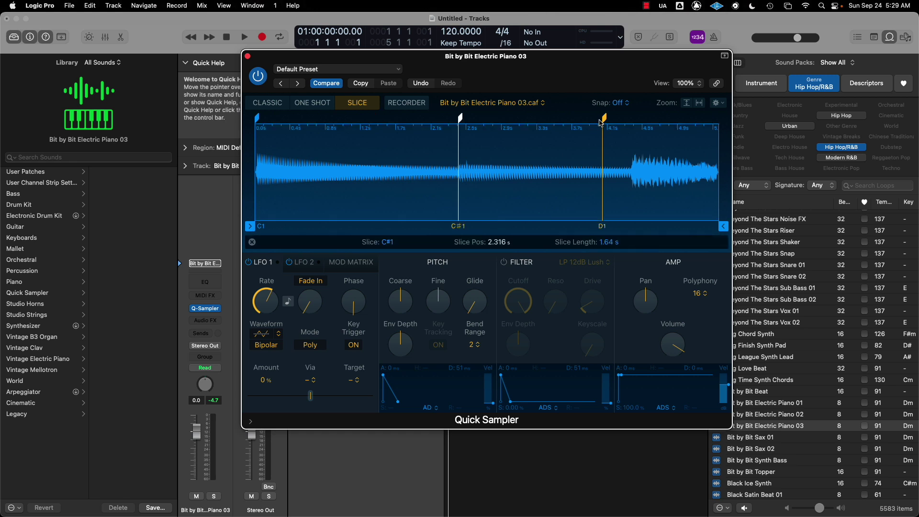
{"action": "left_click_drag", "start_coordinate": [604, 120], "coordinate": [632, 121]}
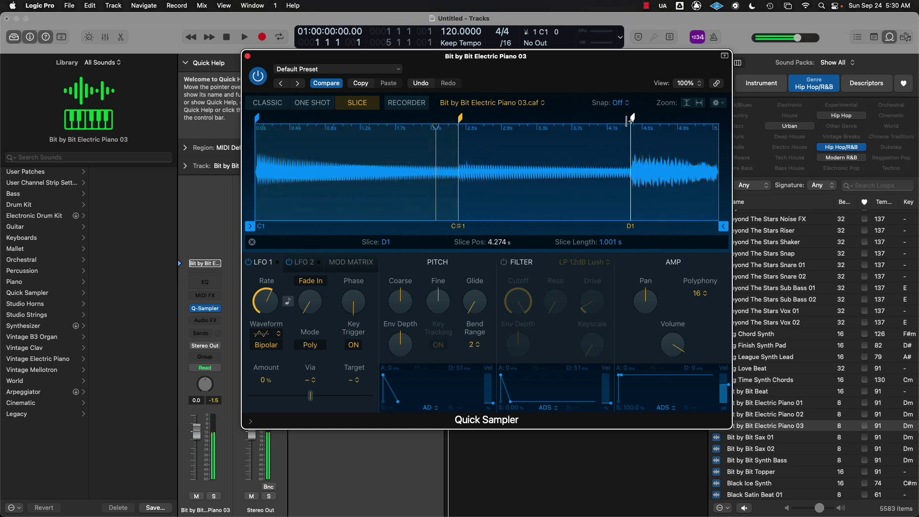
Step: Nudge the coarse pitch of the sliced sample slightly down and turn on its filter
{"action": "mouse_move", "coordinate": [436, 286]}
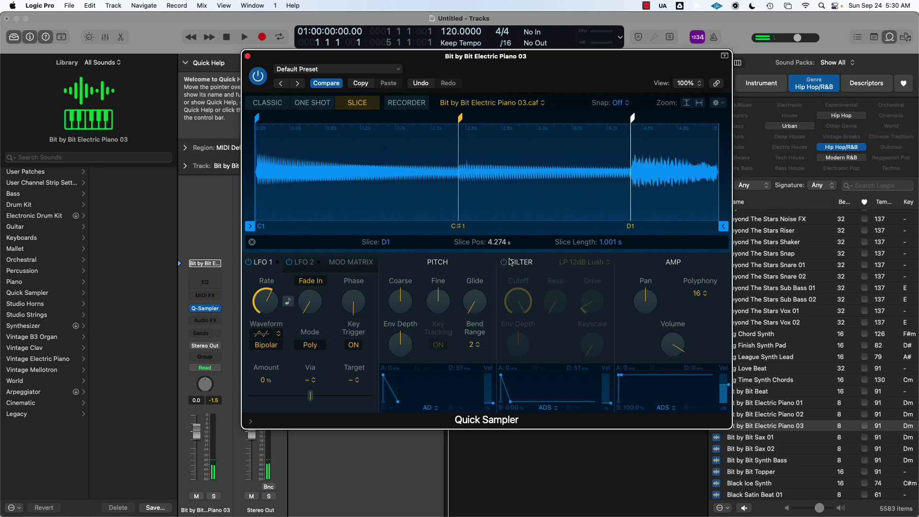
{"action": "mouse_move", "coordinate": [400, 305]}
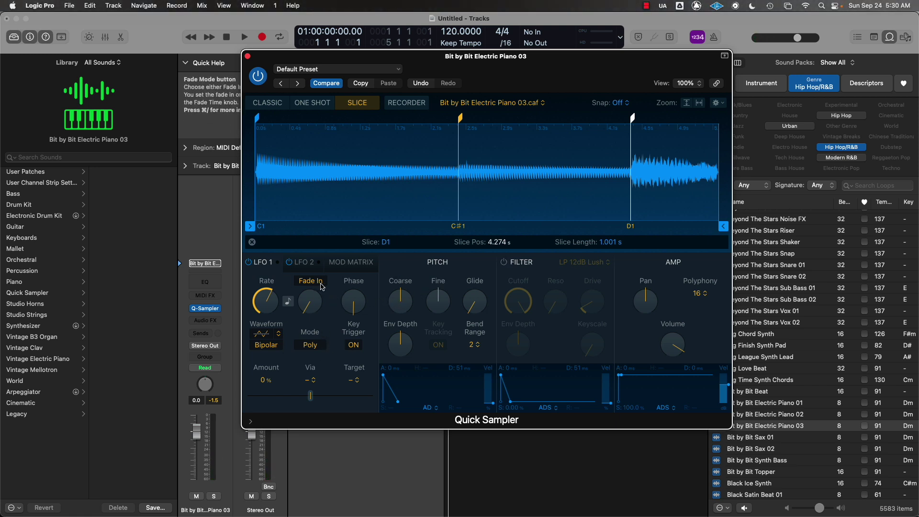
{"action": "mouse_move", "coordinate": [399, 301]}
{"action": "left_mouse_down"}
{"action": "mouse_move", "coordinate": [398, 314]}
{"action": "mouse_move", "coordinate": [401, 271]}
{"action": "mouse_move", "coordinate": [400, 301]}
{"action": "left_mouse_up"}
{"action": "left_click", "coordinate": [503, 262]}
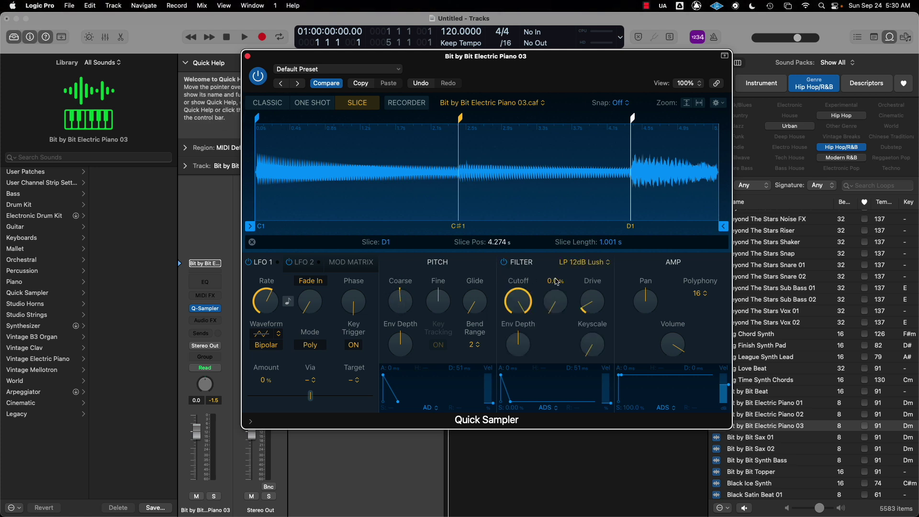
{"action": "left_click", "coordinate": [584, 262]}
{"action": "mouse_move", "coordinate": [602, 269]}
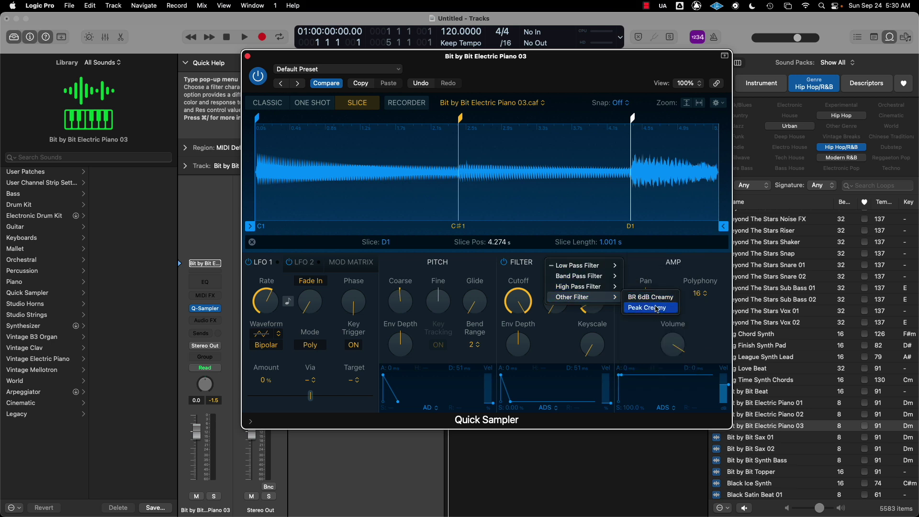
{"action": "left_click", "coordinate": [649, 270]}
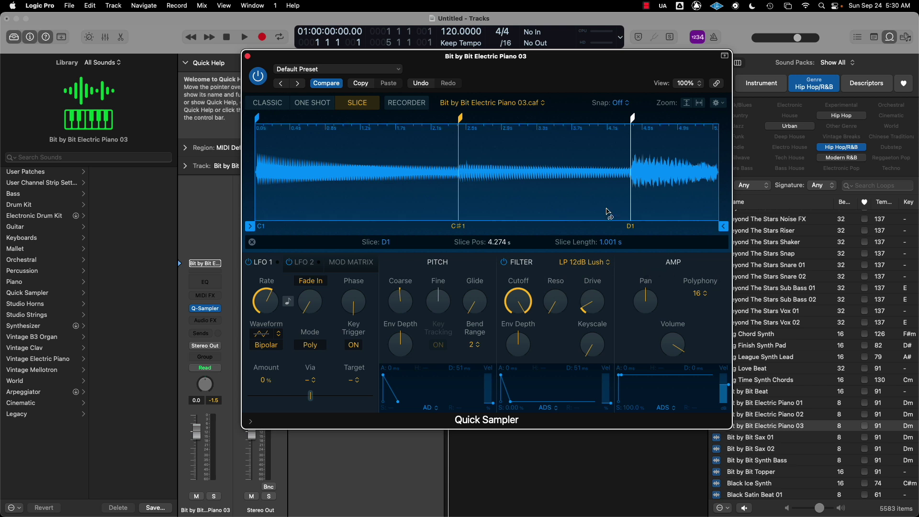
Step: Set the amp polyphony to Mono and adjust the filter envelope to a 0.02 ms attack and 120 ms decay
{"action": "left_click", "coordinate": [705, 296]}
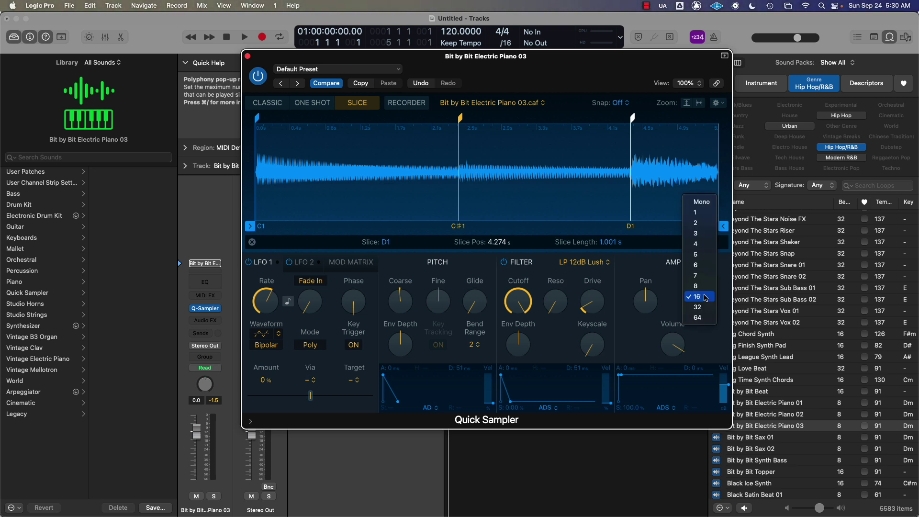
{"action": "left_click", "coordinate": [702, 201]}
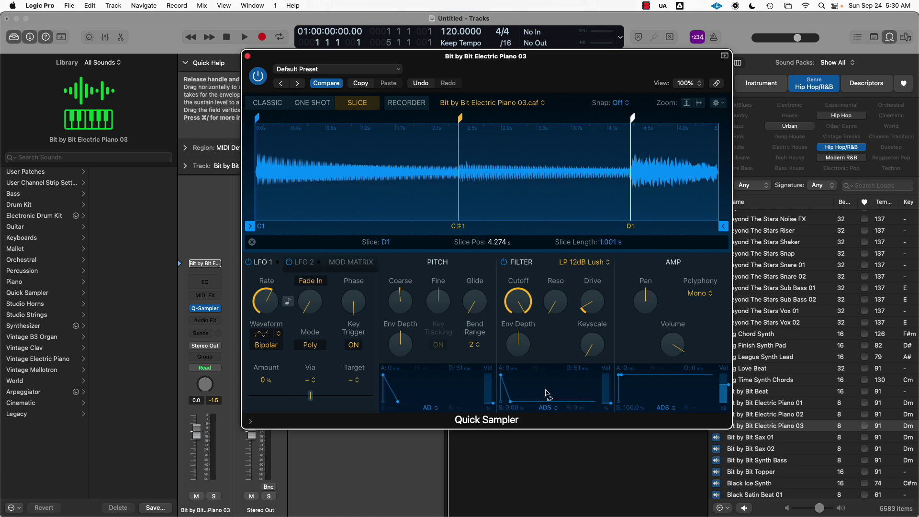
{"action": "mouse_move", "coordinate": [442, 287]}
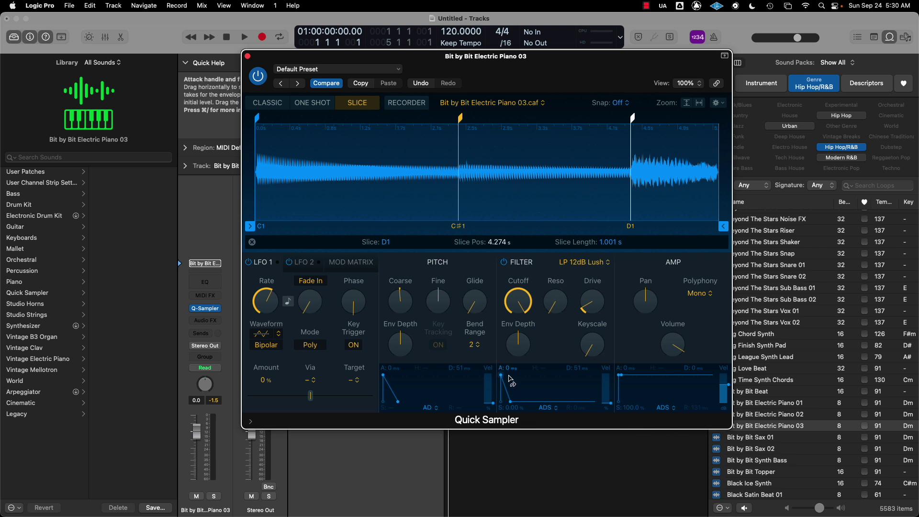
{"action": "left_click_drag", "start_coordinate": [501, 375], "coordinate": [518, 405]}
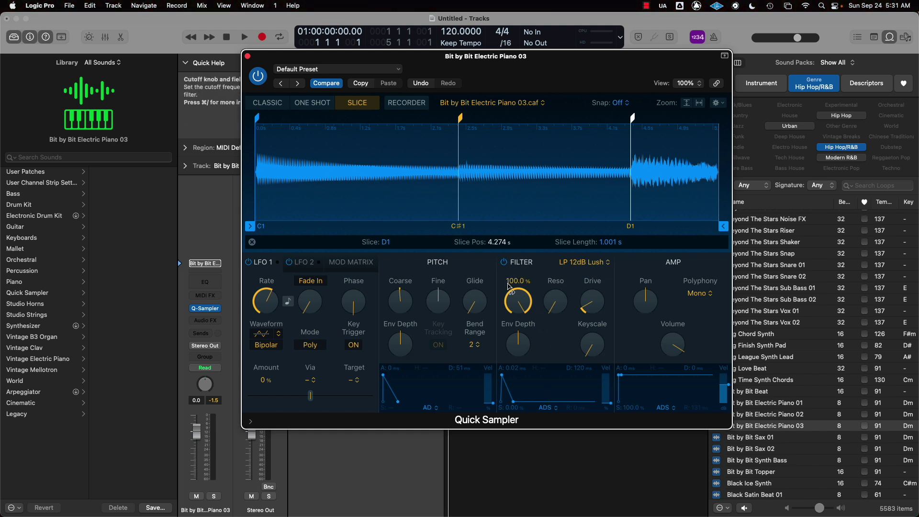
Step: Lower the coarse pitch to -6 and play the slices at the new tuning
{"action": "mouse_move", "coordinate": [405, 302]}
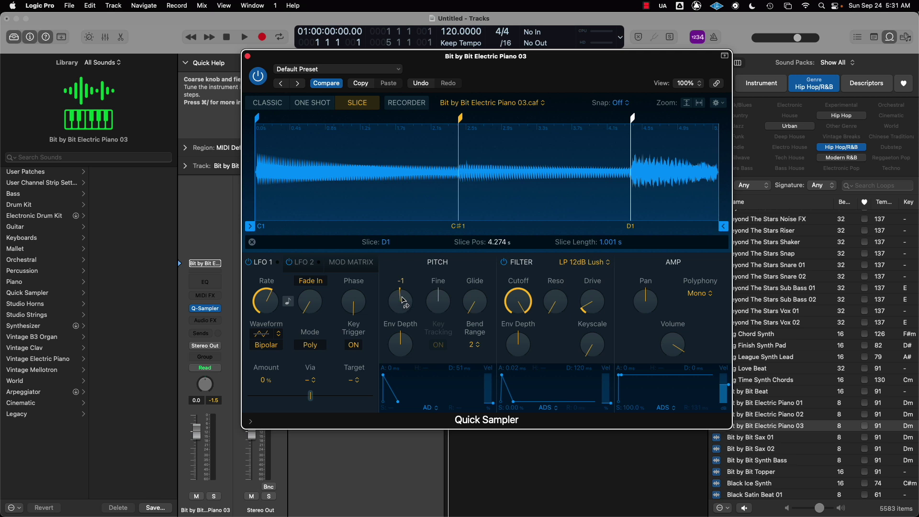
{"action": "left_click_drag", "start_coordinate": [403, 300], "coordinate": [400, 316]}
{"action": "key", "text": "a"}
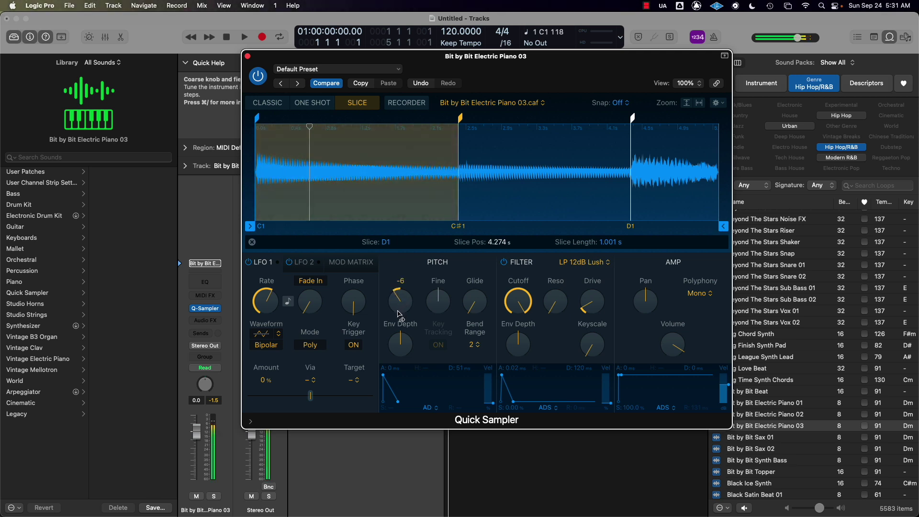
{"action": "key", "text": "w"}
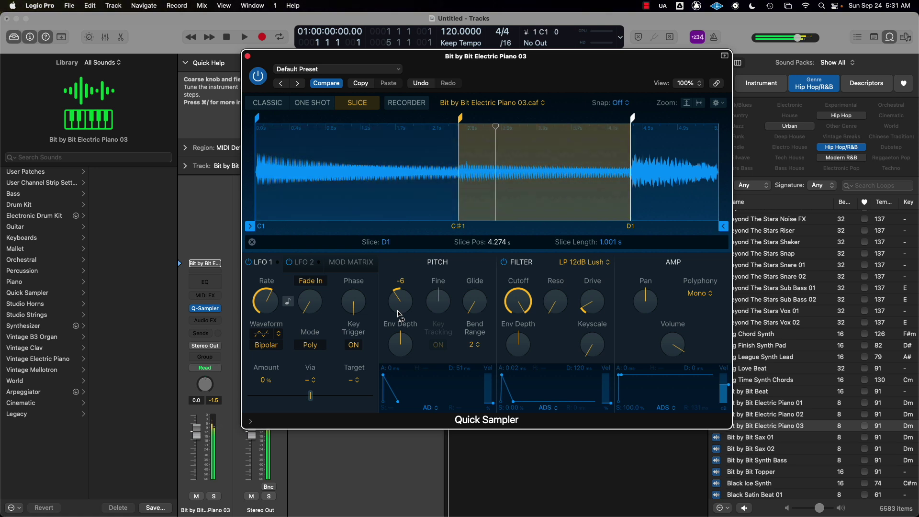
{"action": "key", "text": "s"}
{"action": "key", "text": "a"}
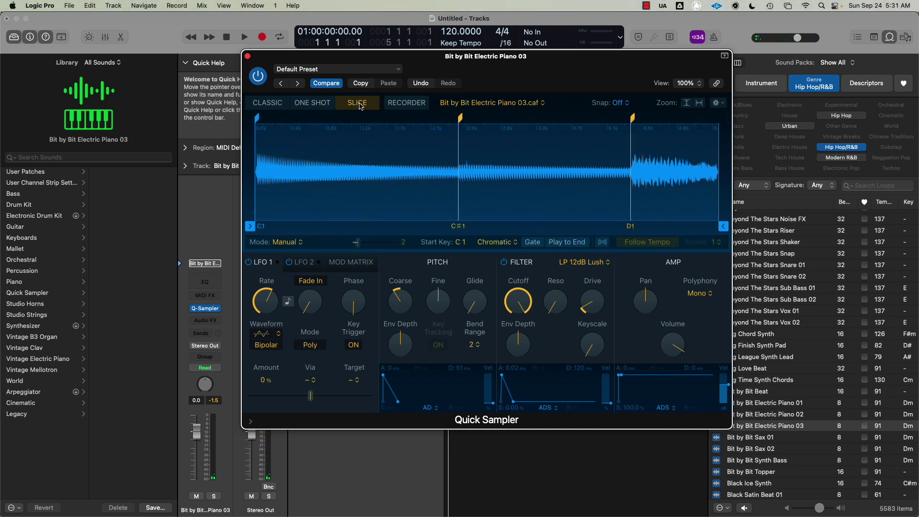
Step: Try the White and Black key mappings for the slices and set the mapping to White
{"action": "left_click", "coordinate": [496, 242]}
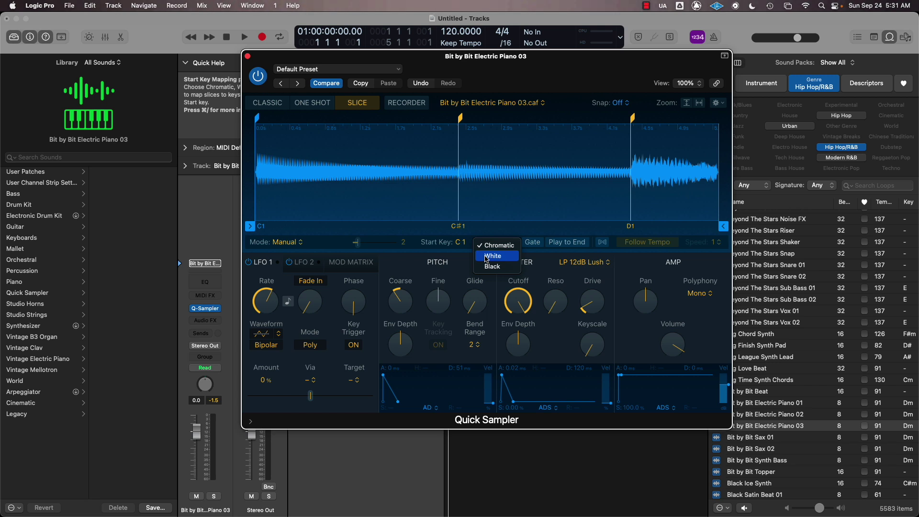
{"action": "left_click", "coordinate": [493, 257]}
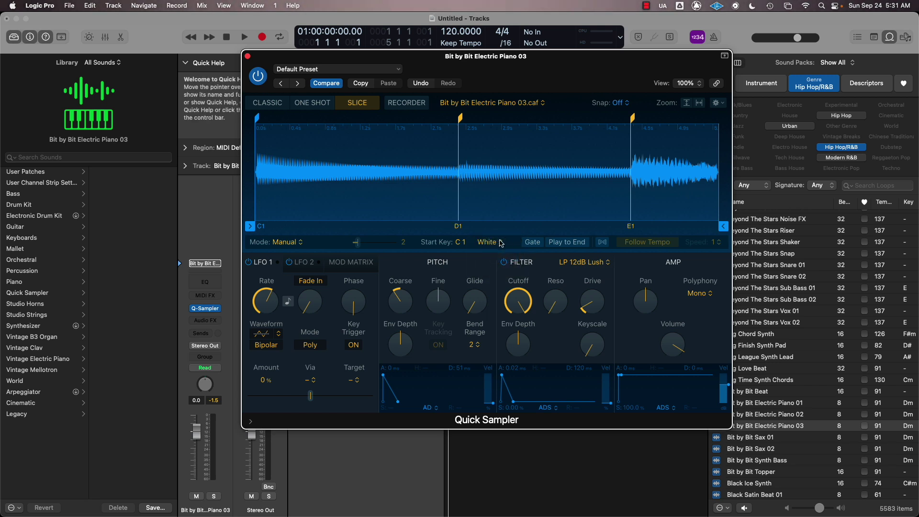
{"action": "left_click", "coordinate": [501, 243]}
{"action": "left_click", "coordinate": [496, 255]}
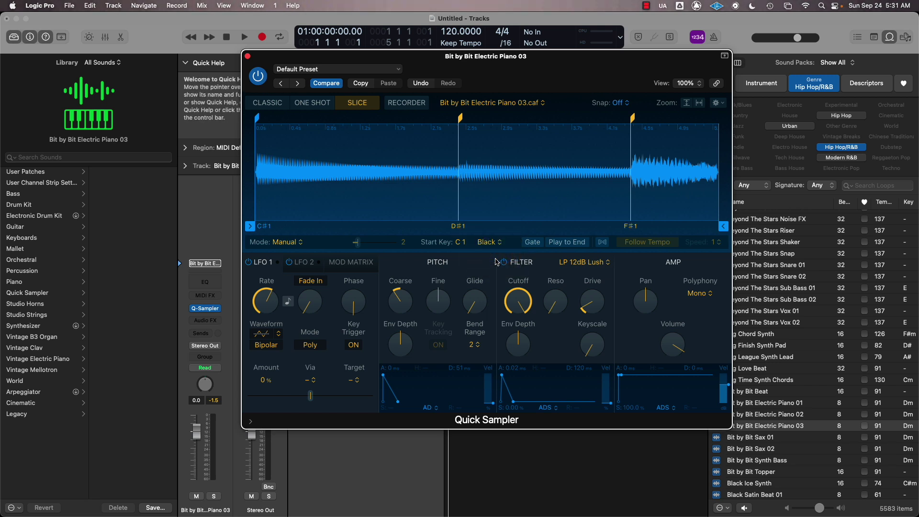
{"action": "left_click", "coordinate": [490, 241]}
{"action": "left_click", "coordinate": [489, 233]}
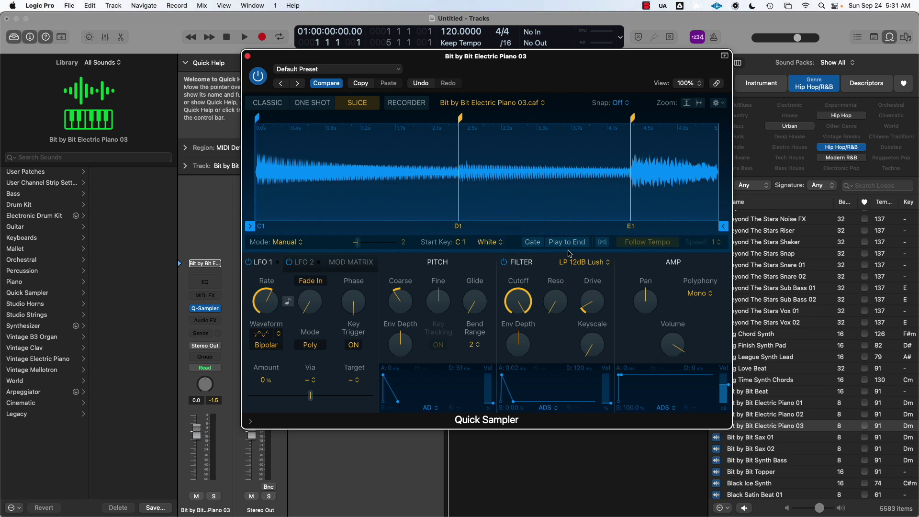
Step: Turn on Gate and Follow Tempo with Flex for the sliced piano sample and check its speed setting
{"action": "left_click", "coordinate": [535, 244]}
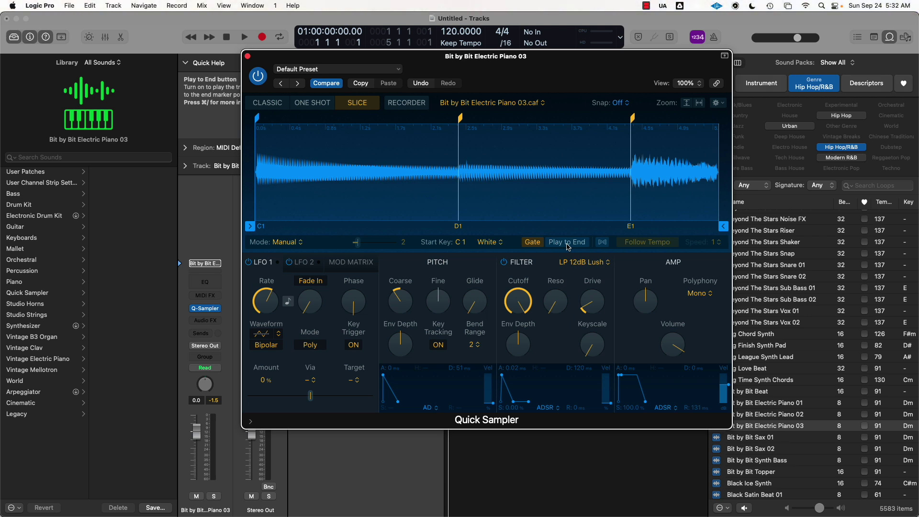
{"action": "left_click", "coordinate": [654, 244]}
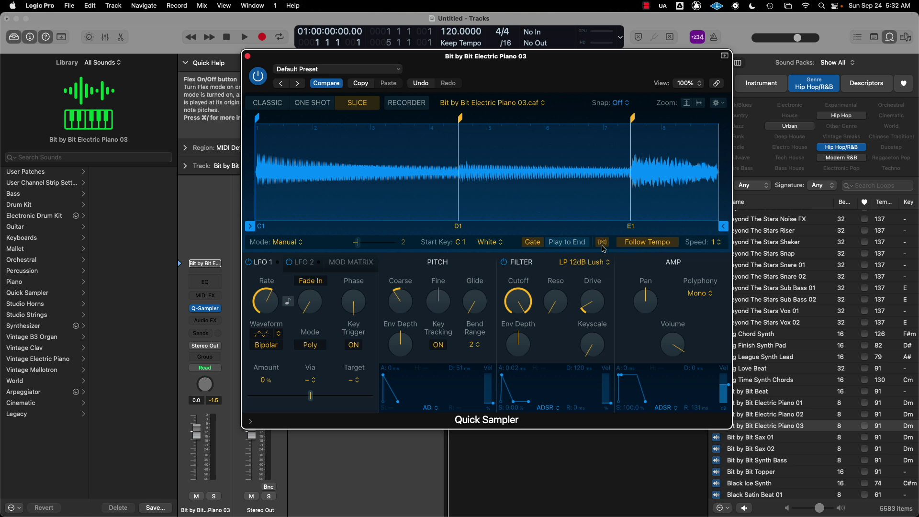
{"action": "left_click", "coordinate": [718, 242]}
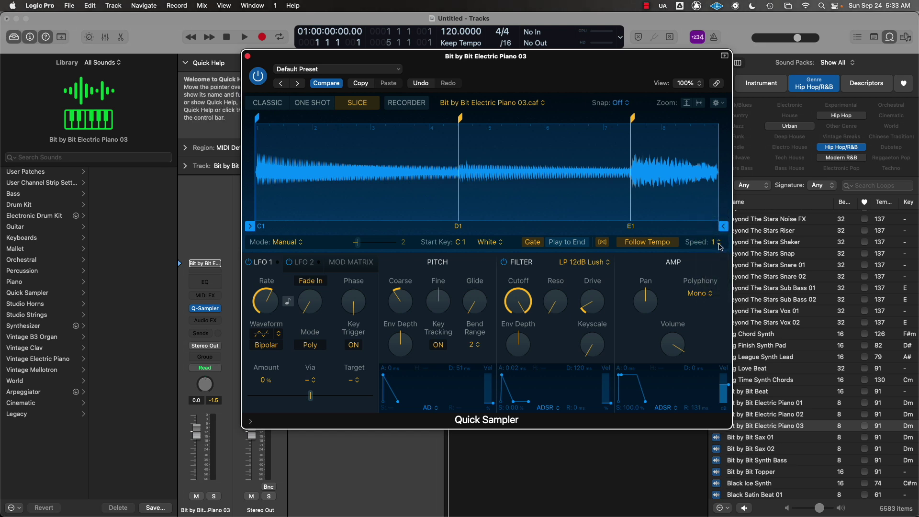
{"action": "left_click", "coordinate": [719, 246]}
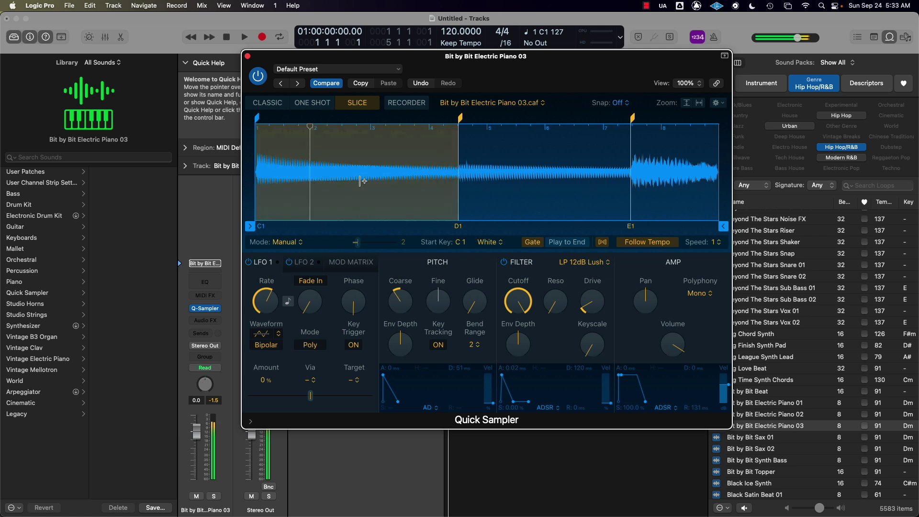
Step: Switch the sampler to One Shot mode and play the whole piano sample at several different notes
{"action": "left_click", "coordinate": [311, 103]}
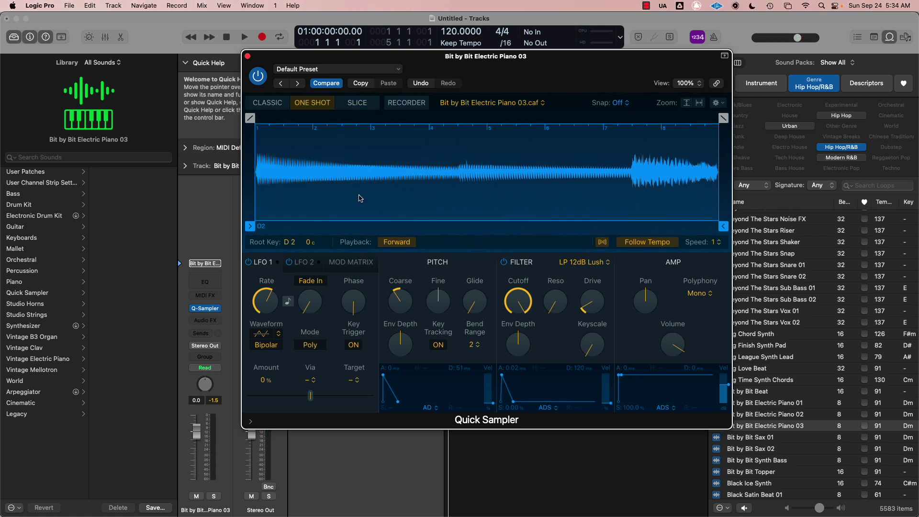
{"action": "left_click", "coordinate": [361, 198]}
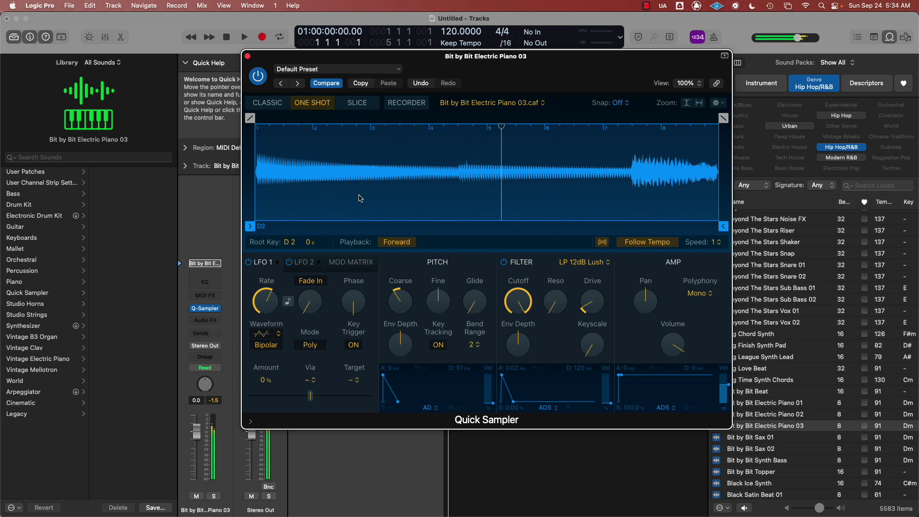
{"action": "left_click", "coordinate": [360, 198]}
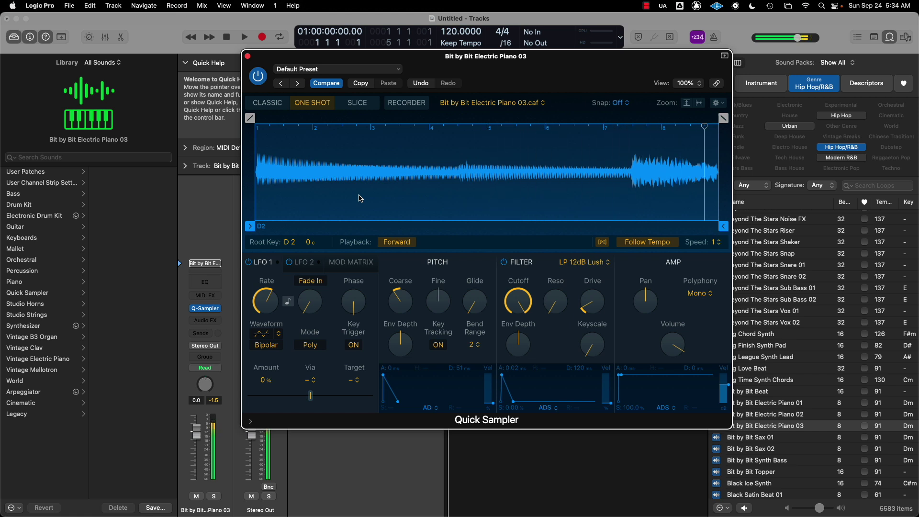
{"action": "left_click", "coordinate": [360, 198]}
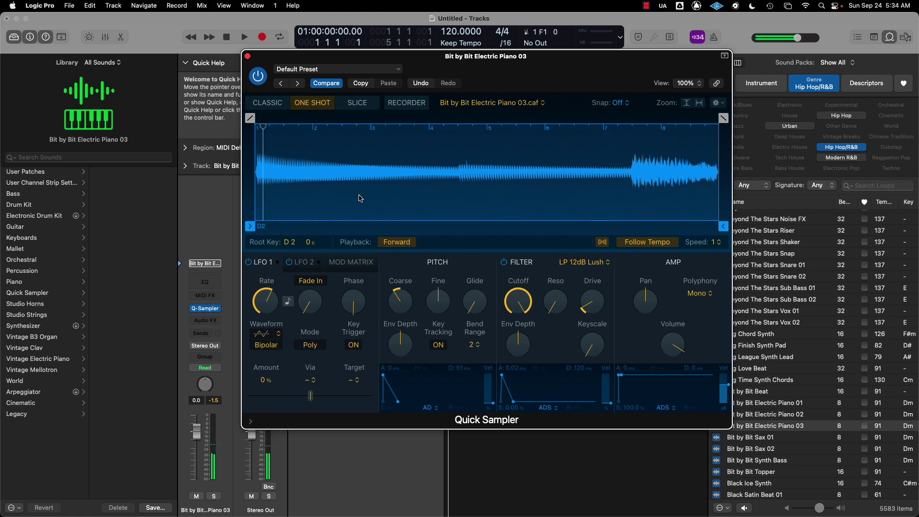
{"action": "key", "text": "g"}
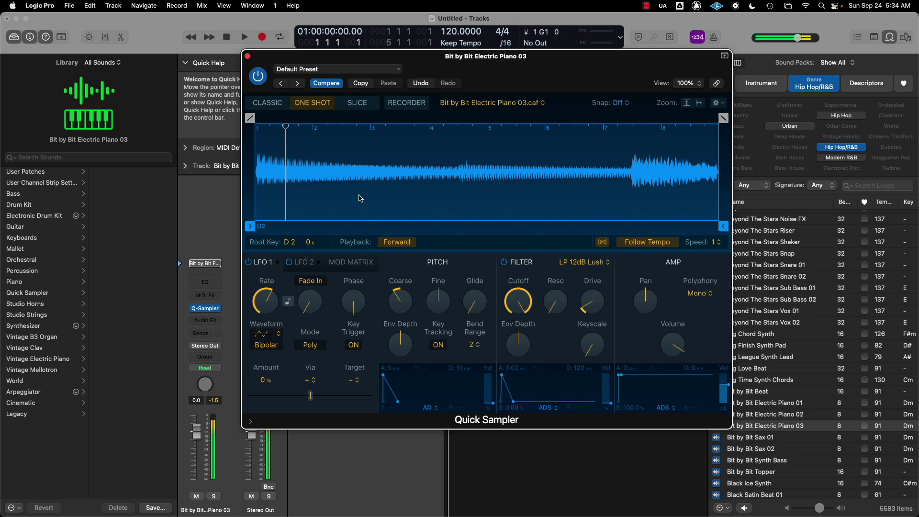
{"action": "key", "text": "f"}
{"action": "key", "text": "d"}
{"action": "key", "text": "d"}
{"action": "key", "text": "l"}
{"action": "key", "text": "l"}
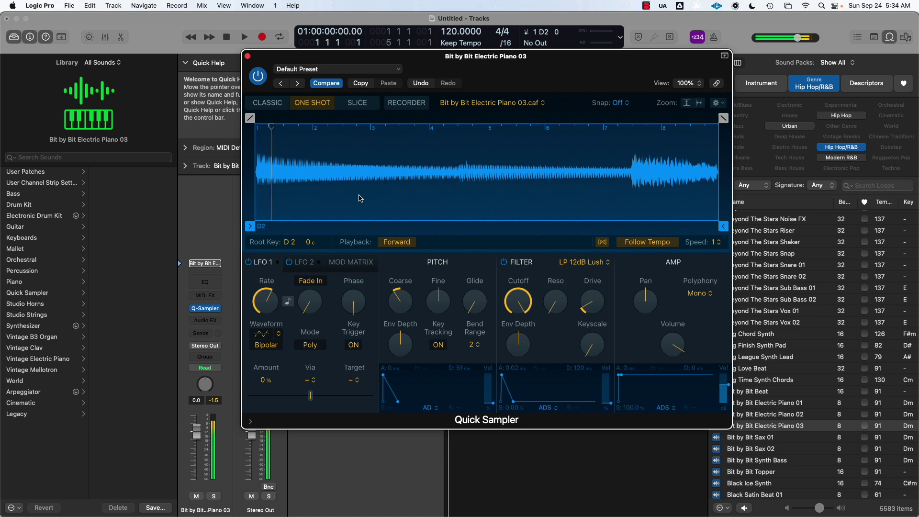
{"action": "key", "text": "l"}
{"action": "key", "text": "f"}
{"action": "key", "text": "f"}
{"action": "key", "text": "f"}
{"action": "key", "text": "f"}
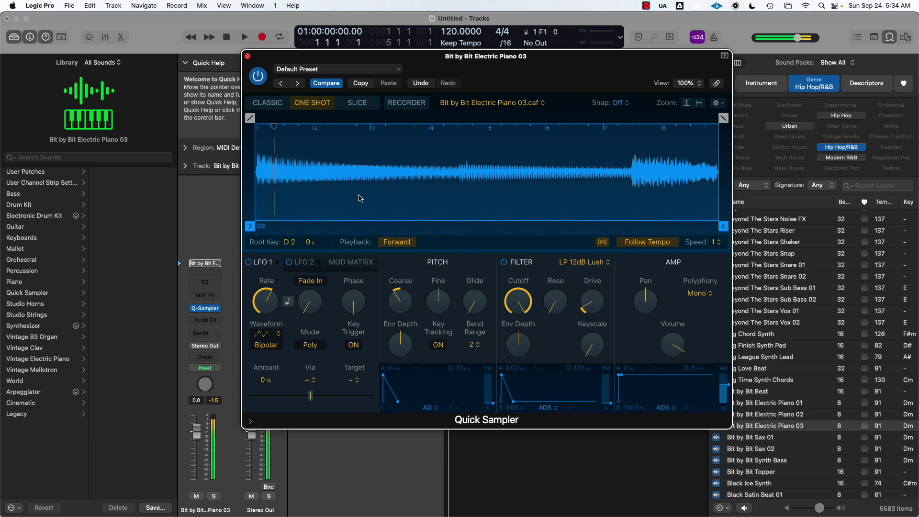
{"action": "key", "text": "f"}
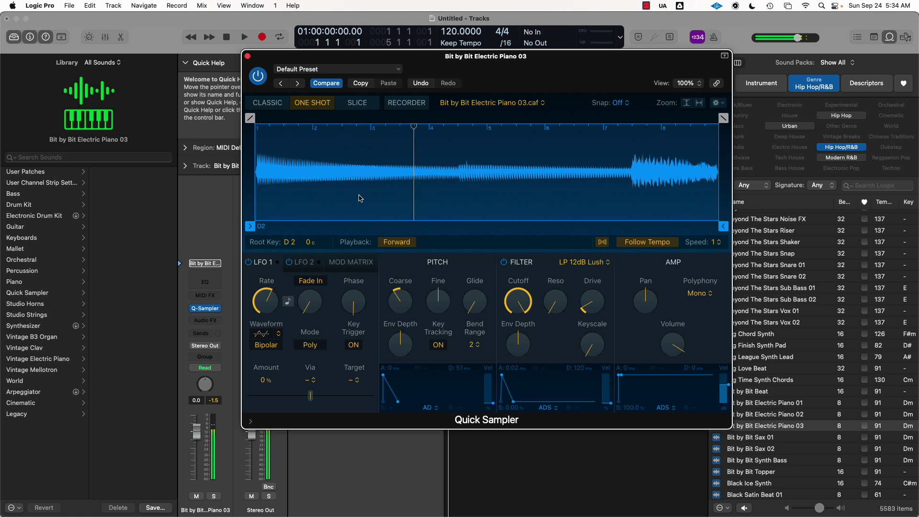
Step: Switch the sampler to Classic mode and view its loop playback options
{"action": "left_click", "coordinate": [266, 103]}
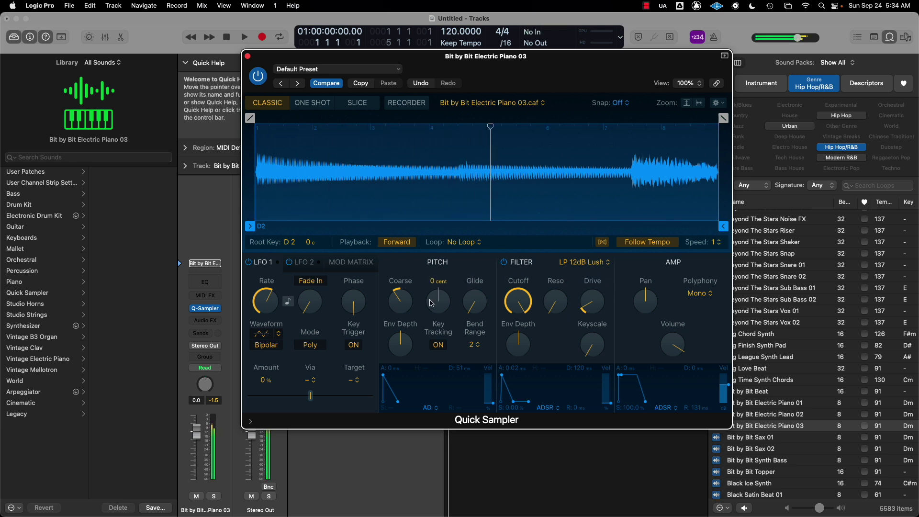
{"action": "left_click", "coordinate": [463, 242]}
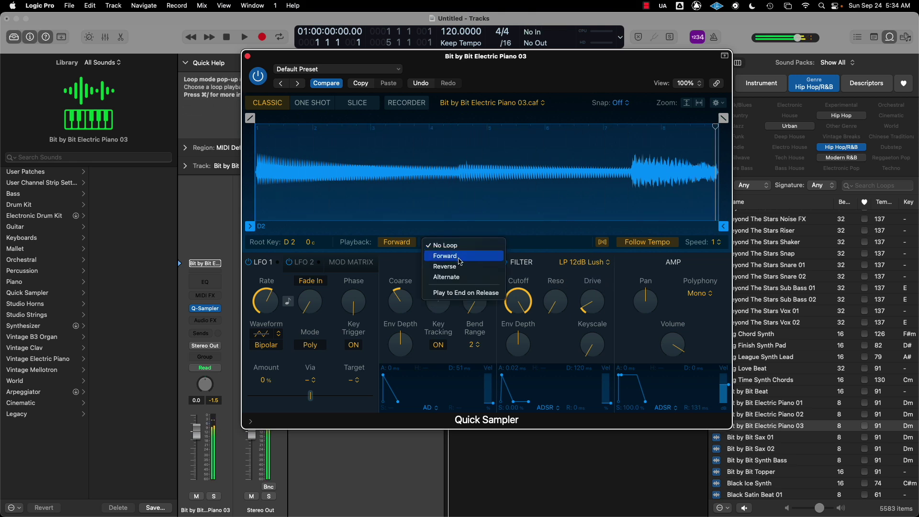
{"action": "left_click", "coordinate": [520, 245]}
Step: Return the sampler to Slice mode with the White key mapping
{"action": "left_click", "coordinate": [354, 103]}
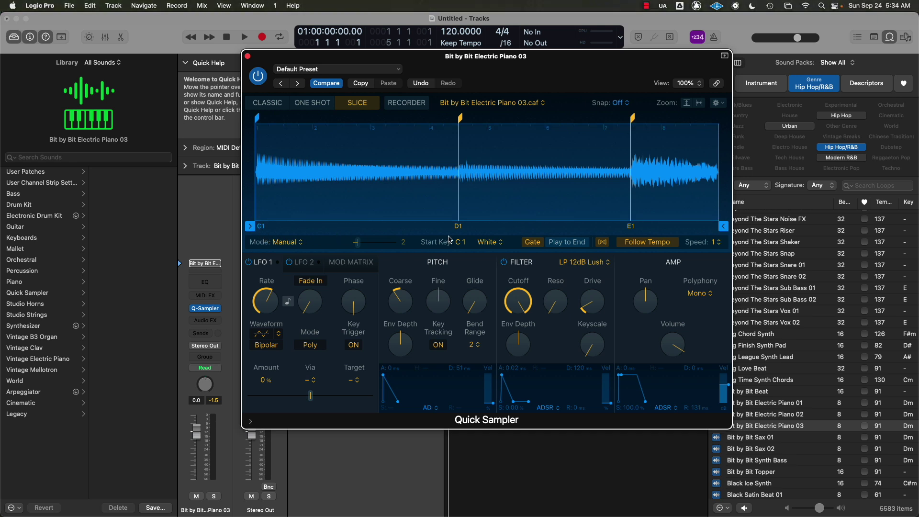
{"action": "mouse_move", "coordinate": [462, 232]}
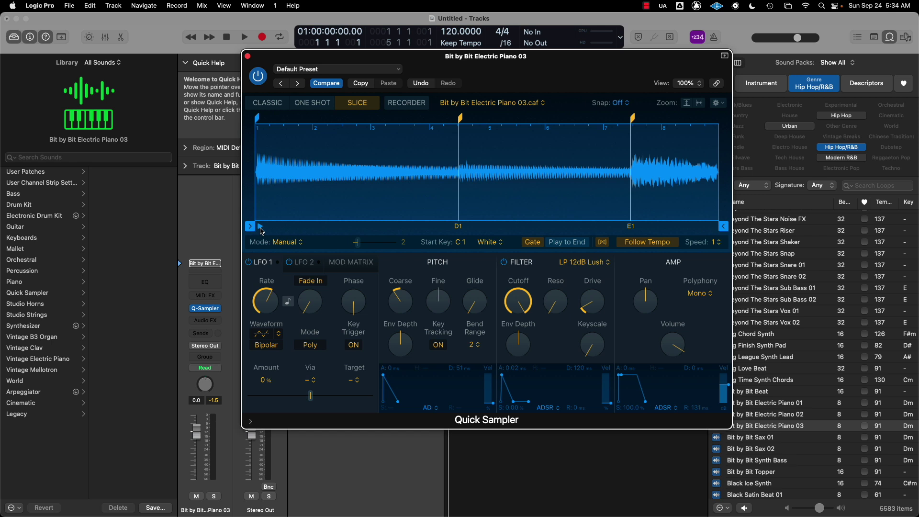
{"action": "left_click", "coordinate": [488, 243]}
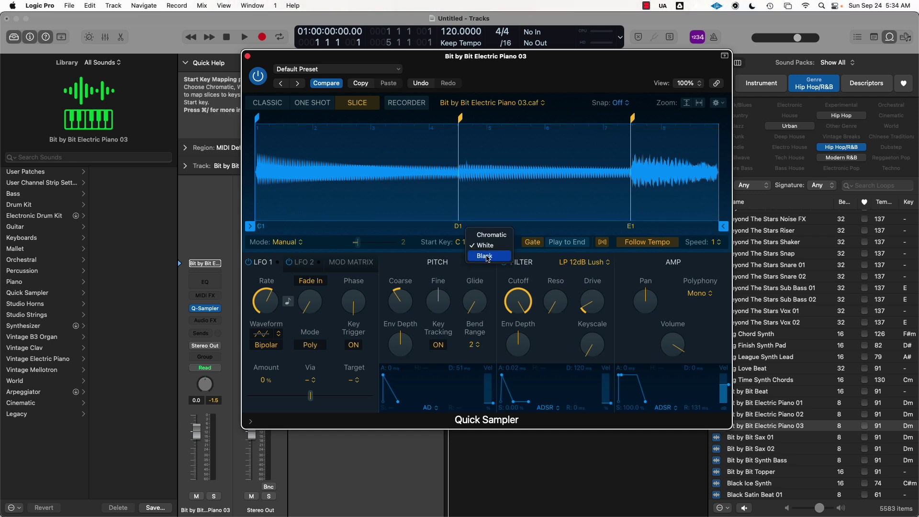
{"action": "left_click", "coordinate": [488, 245]}
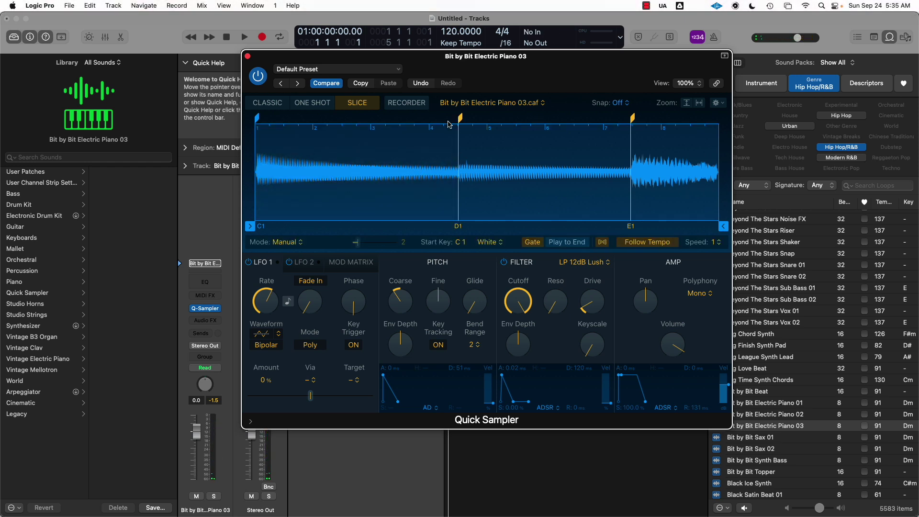
Step: Set the project tempo to 80
{"action": "left_click", "coordinate": [450, 31]}
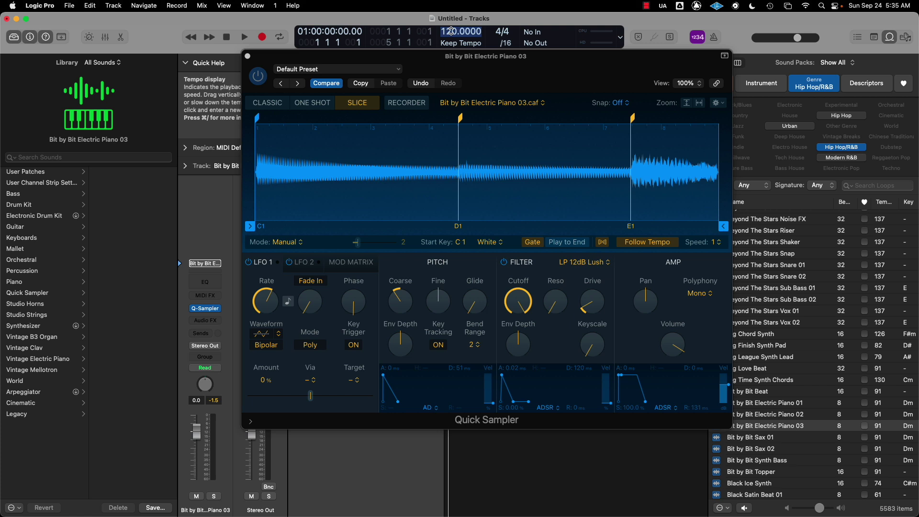
{"action": "type", "text": "80"}
Step: Move the Quick Sampler window clear of the track list and clear the genre filters in the Loop Browser
{"action": "left_click_drag", "start_coordinate": [438, 57], "coordinate": [338, 137]}
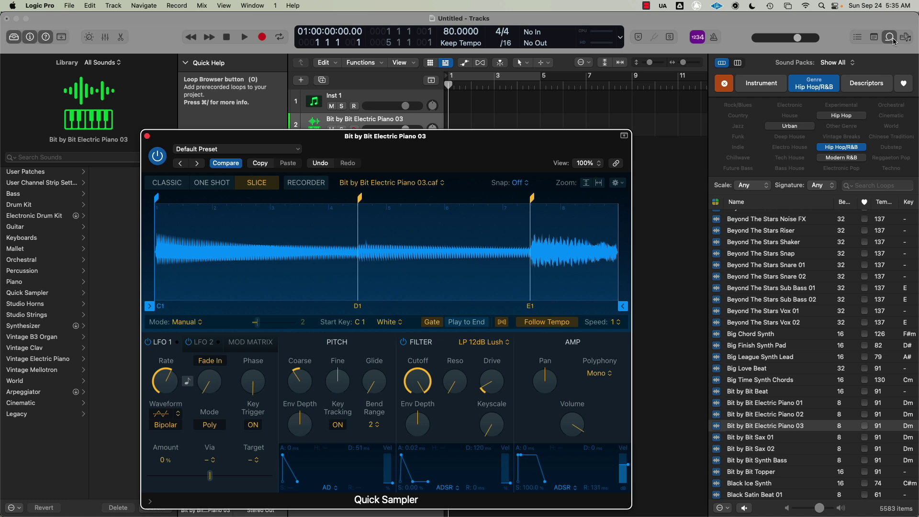
{"action": "left_click", "coordinate": [725, 83]}
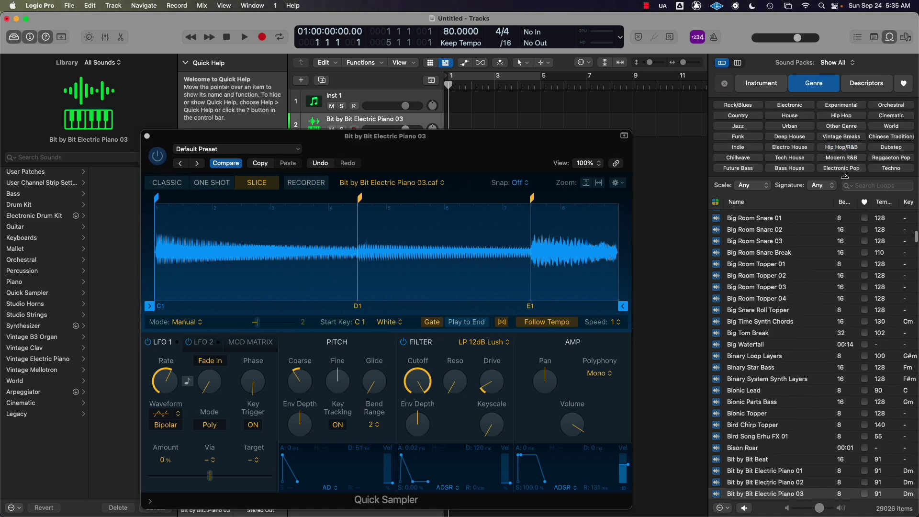
Step: Filter the Loop Browser to favorite loops in the Hip Hop and Hip Hop/R&B genres
{"action": "scroll", "coordinate": [788, 234], "scroll_direction": "up", "scroll_amount": 20}
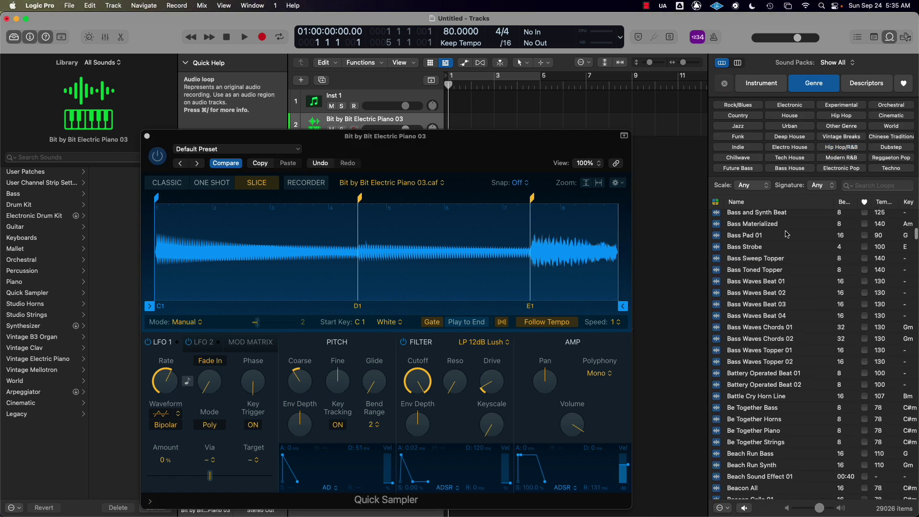
{"action": "scroll", "coordinate": [788, 233], "scroll_direction": "up", "scroll_amount": 15}
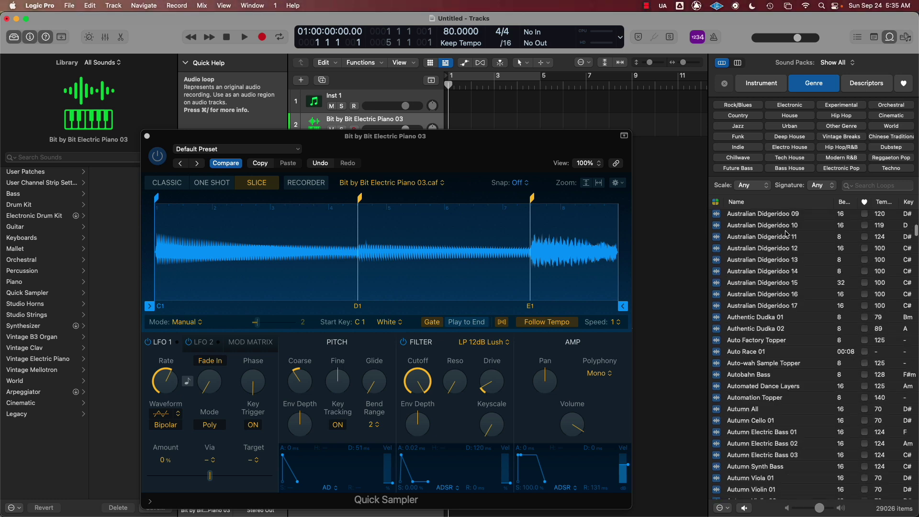
{"action": "scroll", "coordinate": [788, 234], "scroll_direction": "up", "scroll_amount": 15}
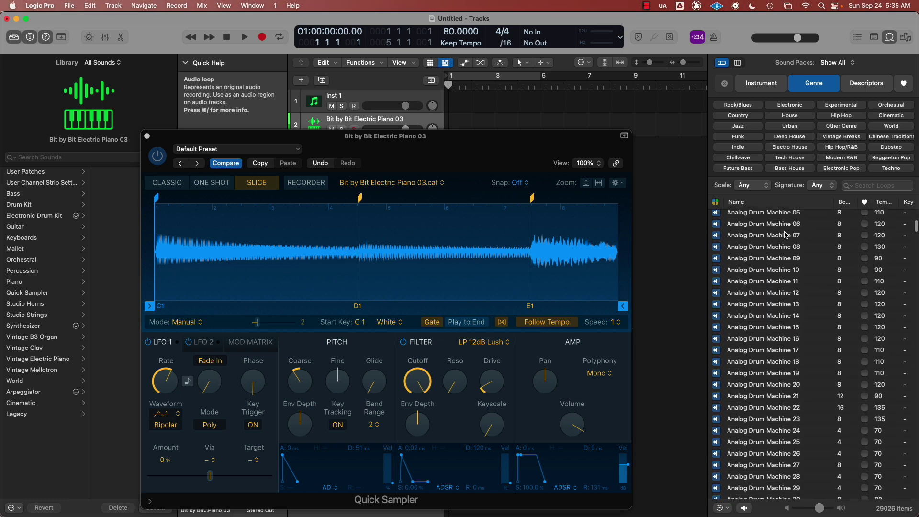
{"action": "scroll", "coordinate": [786, 234], "scroll_direction": "up", "scroll_amount": 15}
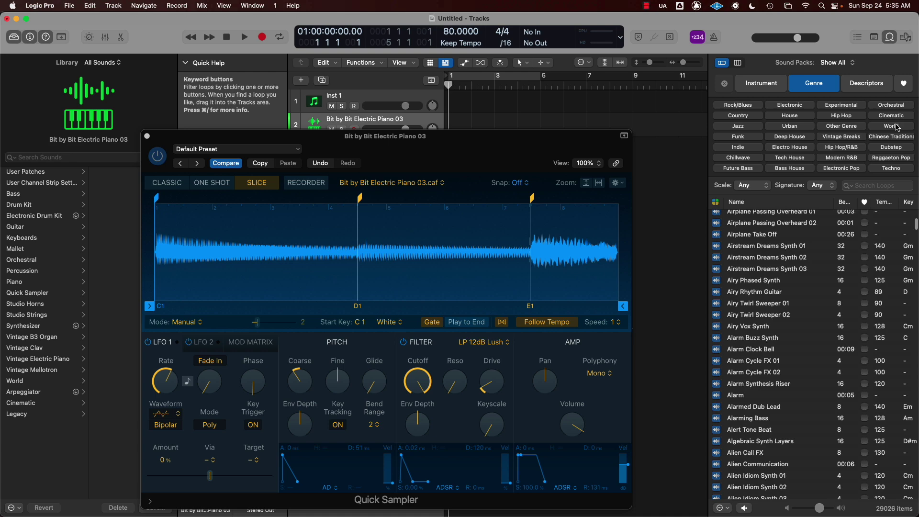
{"action": "left_click", "coordinate": [905, 84]}
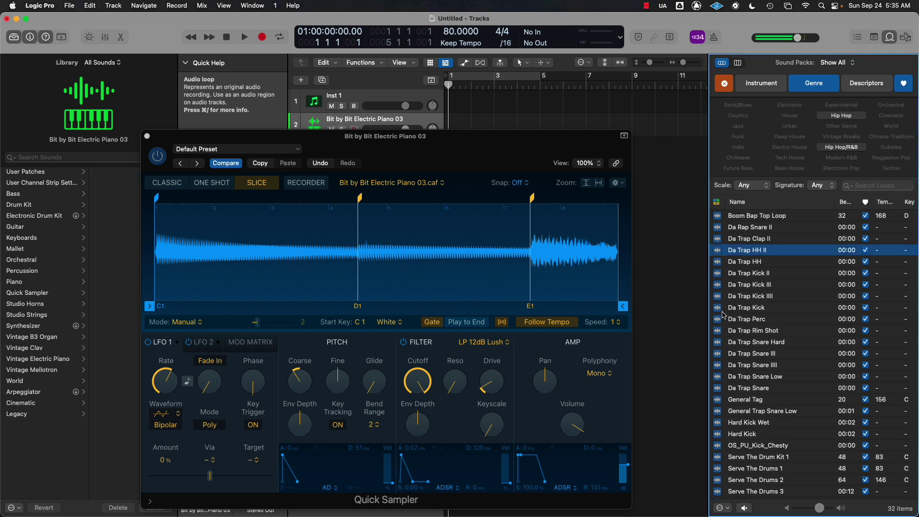
Step: Close Quick Sampler and add the Serve The Kicks 1 loop on a new track at bar 1, adopting its tempo of 73
{"action": "scroll", "coordinate": [723, 315], "scroll_direction": "down", "scroll_amount": 3}
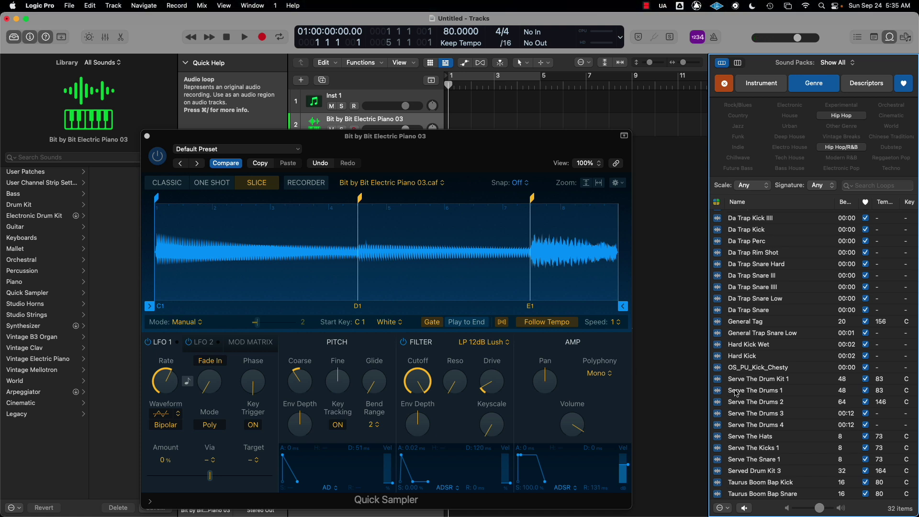
{"action": "left_click", "coordinate": [718, 451]}
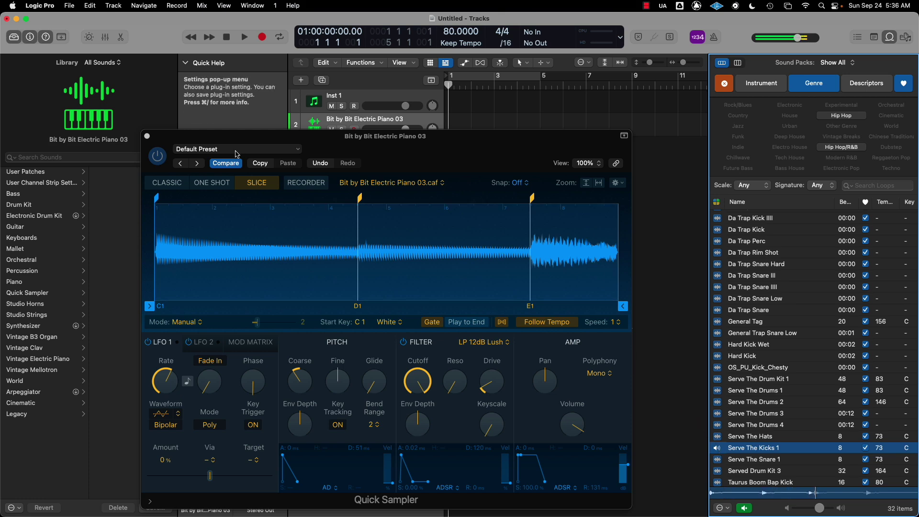
{"action": "left_click", "coordinate": [147, 137]}
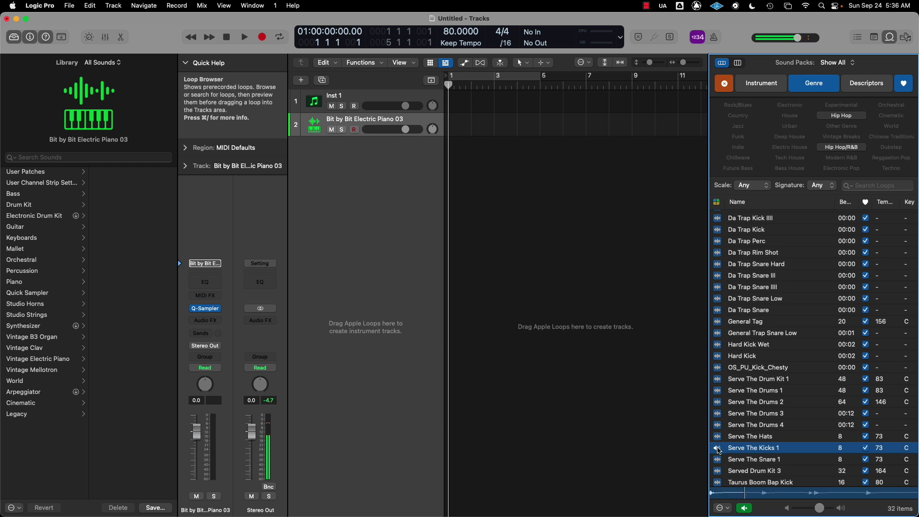
{"action": "left_click_drag", "start_coordinate": [719, 451], "coordinate": [448, 359]}
{"action": "left_click", "coordinate": [467, 200]}
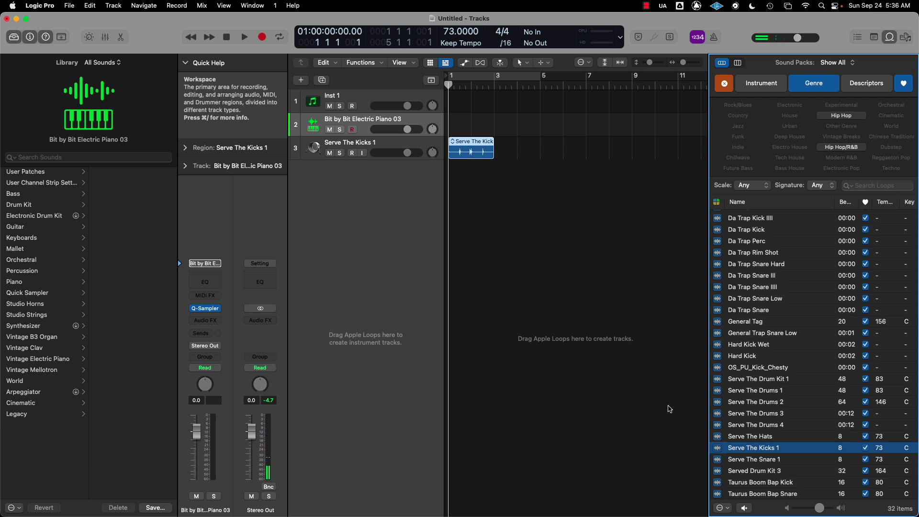
Step: Add the Serve The Snare 1 and Serve The Hats loops on new tracks at bar 1 and play the beat
{"action": "left_click_drag", "start_coordinate": [719, 463], "coordinate": [450, 359]}
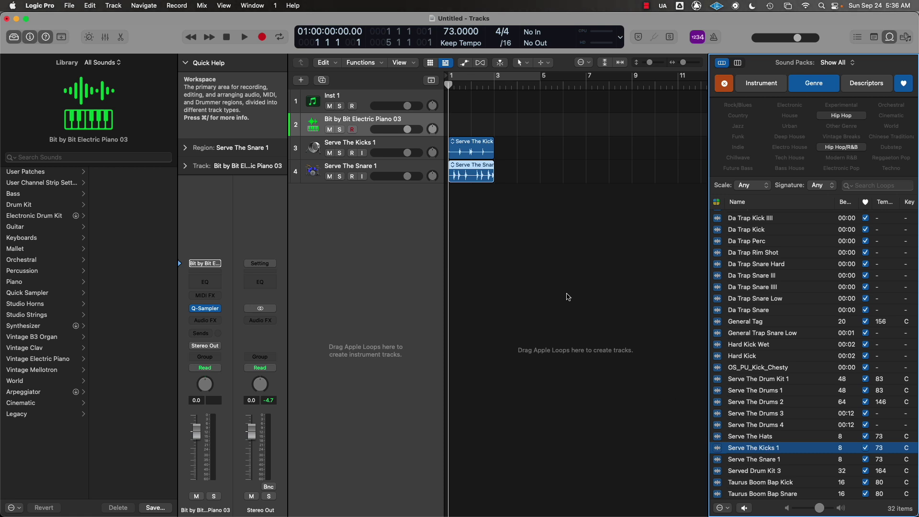
{"action": "left_click_drag", "start_coordinate": [746, 436], "coordinate": [452, 317]}
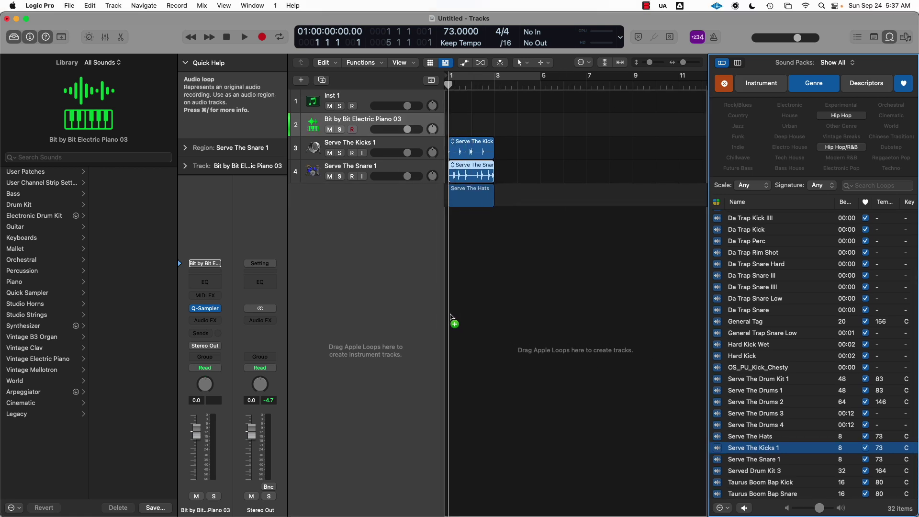
{"action": "key", "text": "space"}
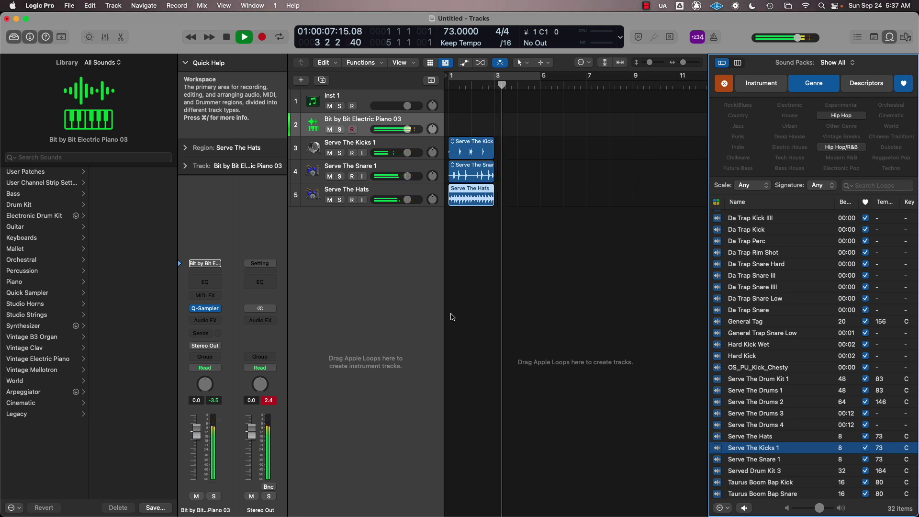
{"action": "key", "text": "space"}
Step: Try out Auto Set Locators and enable a cycle area from bar 1 to bar 3 around the drum loops
{"action": "left_click", "coordinate": [469, 78]}
{"action": "right_click", "coordinate": [469, 78]}
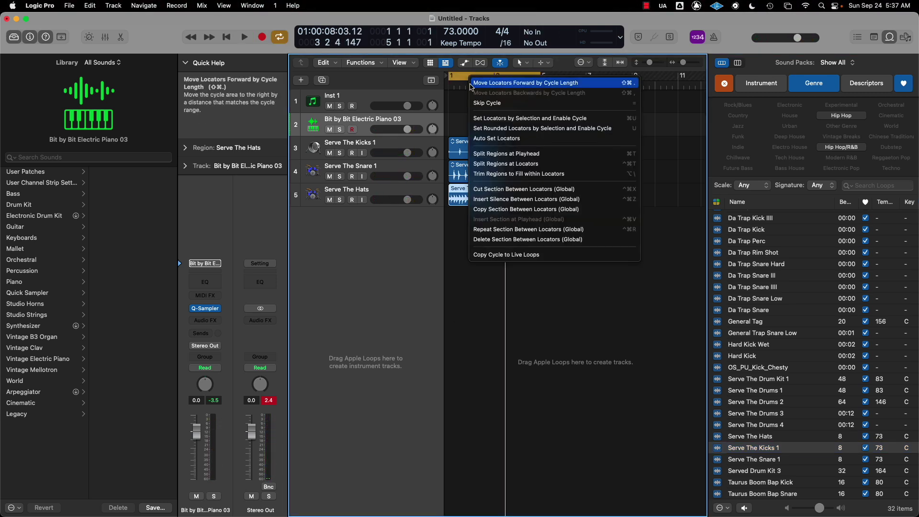
{"action": "left_click", "coordinate": [465, 81]}
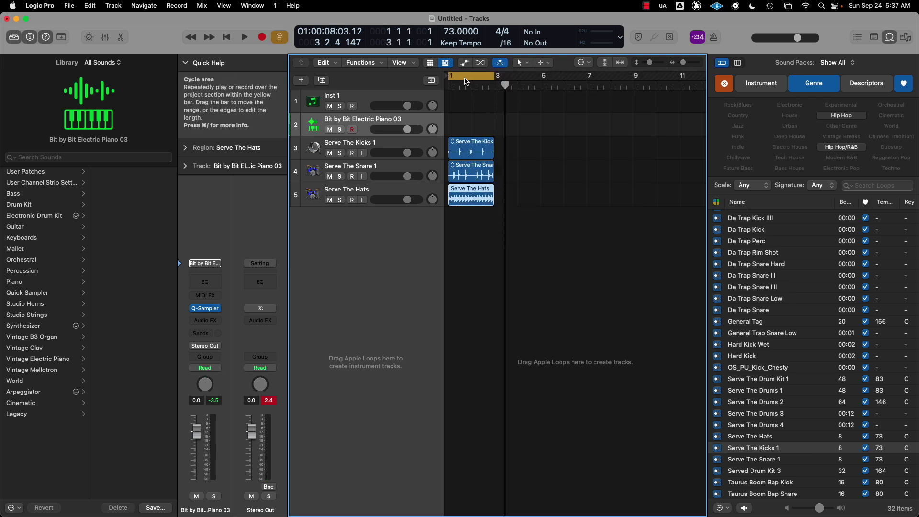
{"action": "right_click", "coordinate": [467, 81]}
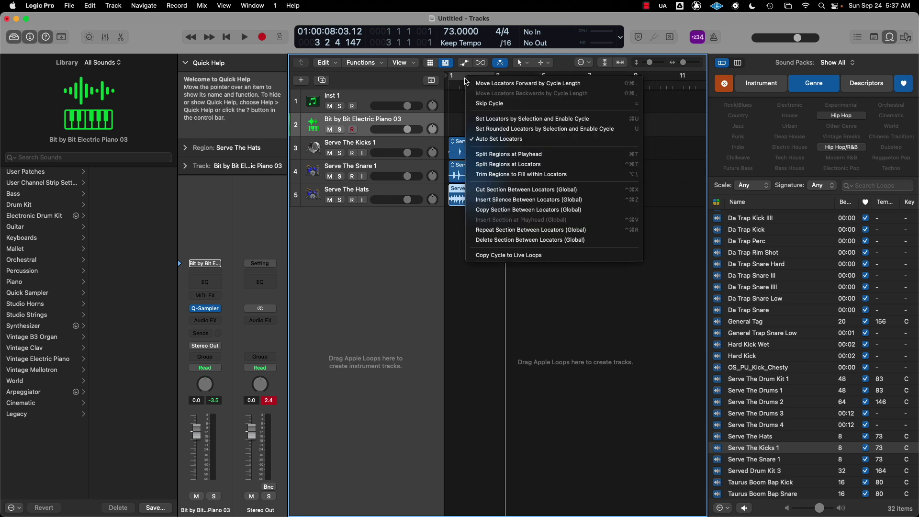
{"action": "left_click", "coordinate": [496, 140]}
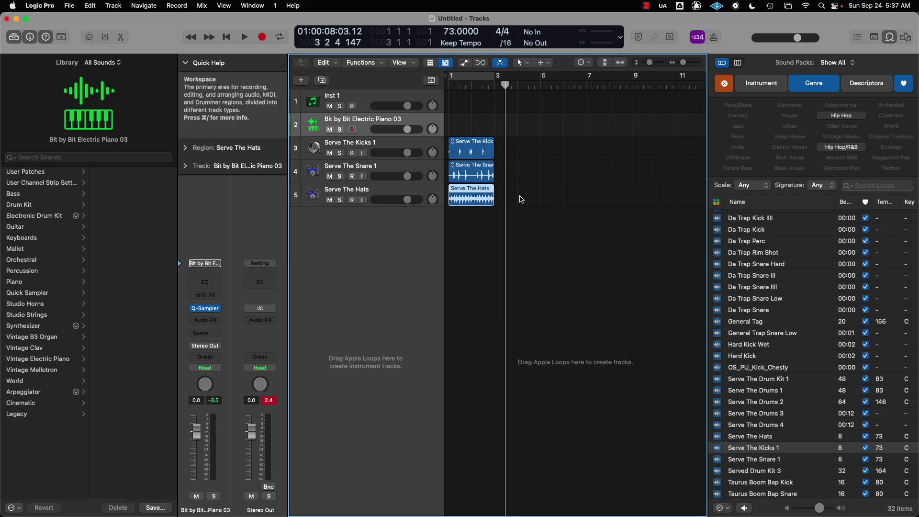
{"action": "left_click", "coordinate": [475, 82]}
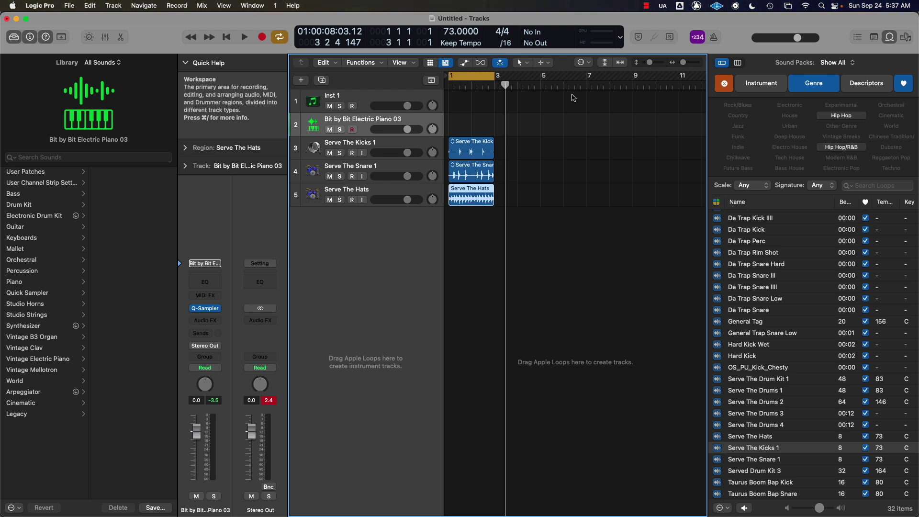
{"action": "right_click", "coordinate": [483, 75]}
{"action": "left_click", "coordinate": [484, 134]}
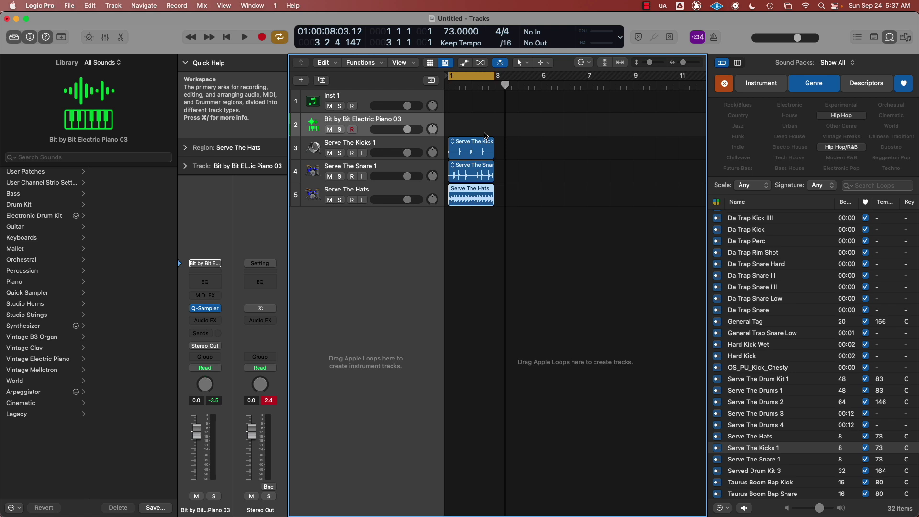
Step: Play the cycled drum beat and return the playhead to the start of the project
{"action": "key", "text": "space"}
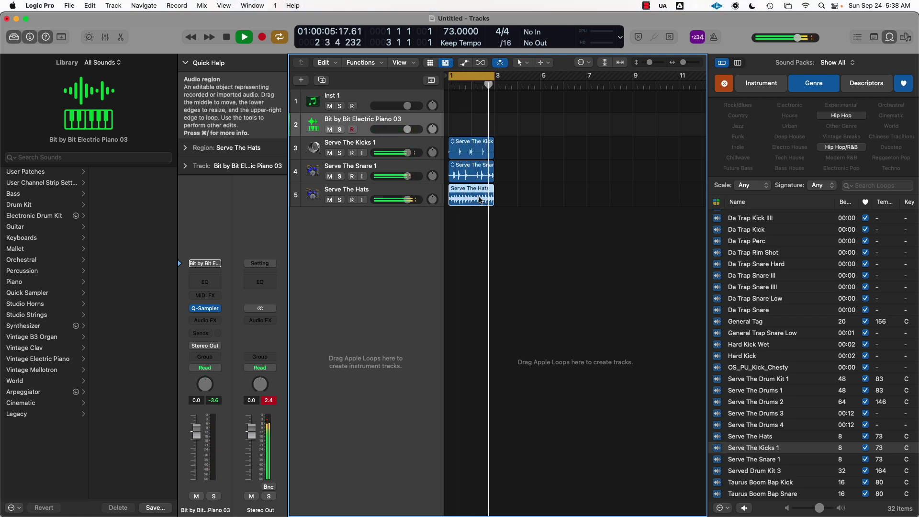
{"action": "key", "text": "space"}
{"action": "key", "text": "Return"}
Step: Open Quick Sampler on the electric piano track and record a two-bar MIDI pattern of its slices over the drums
{"action": "left_click", "coordinate": [205, 308]}
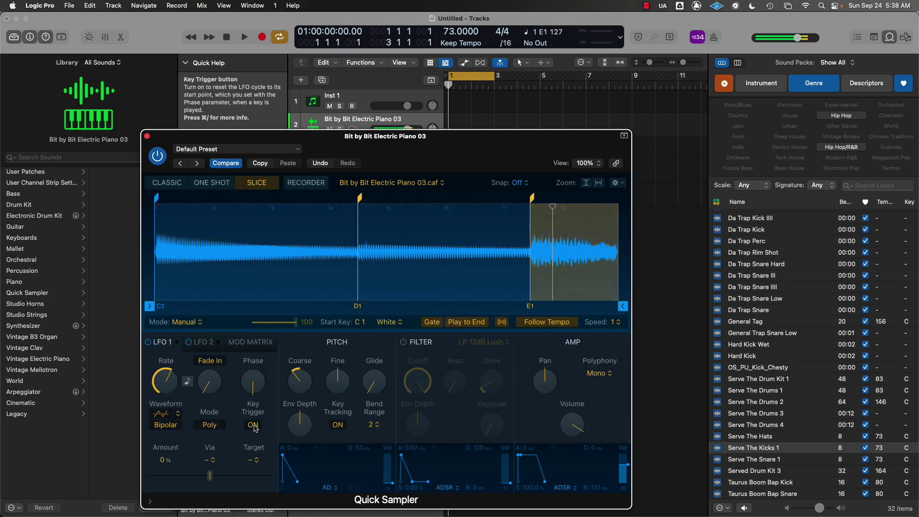
{"action": "left_click", "coordinate": [254, 426]}
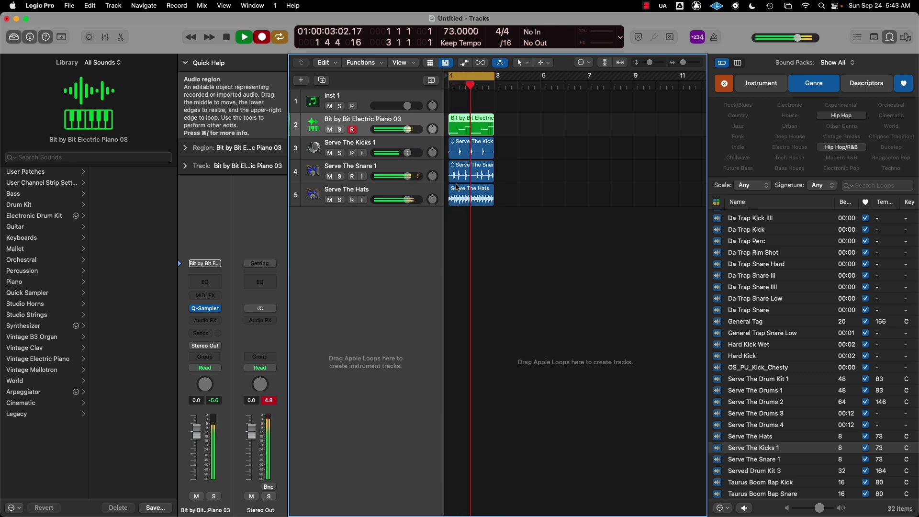
{"action": "key", "text": "space"}
Step: Open the recorded electric piano region in the Piano Roll and move bar 1's short D1 note earlier to meet the end of the C1 note
{"action": "key", "text": "e"}
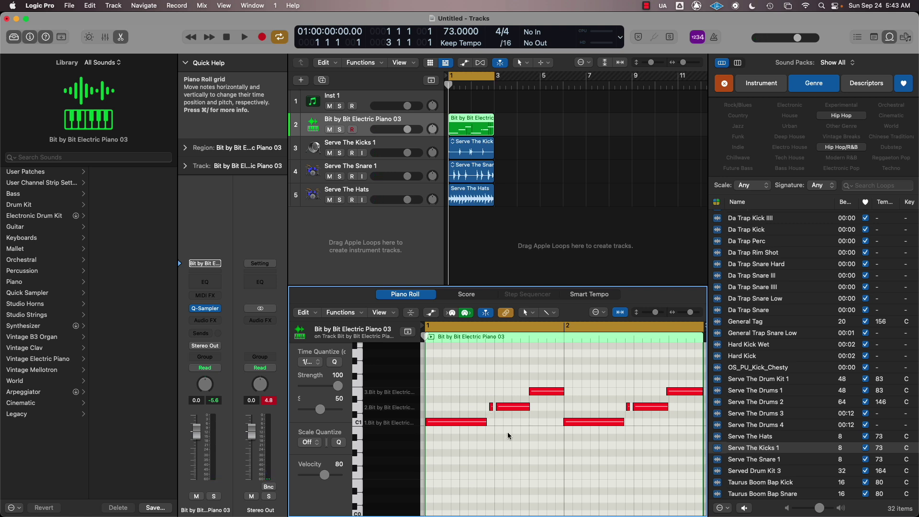
{"action": "scroll", "coordinate": [528, 429], "scroll_direction": "right", "scroll_amount": 2}
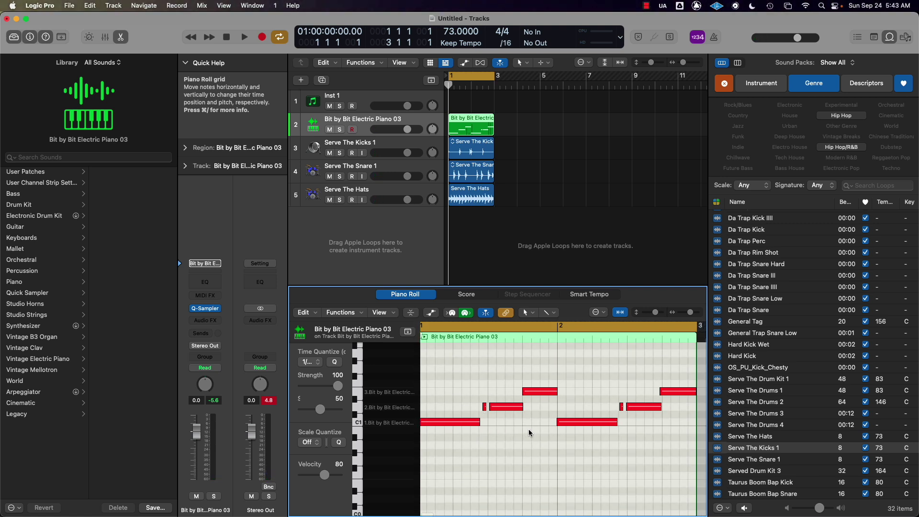
{"action": "left_click", "coordinate": [479, 407]}
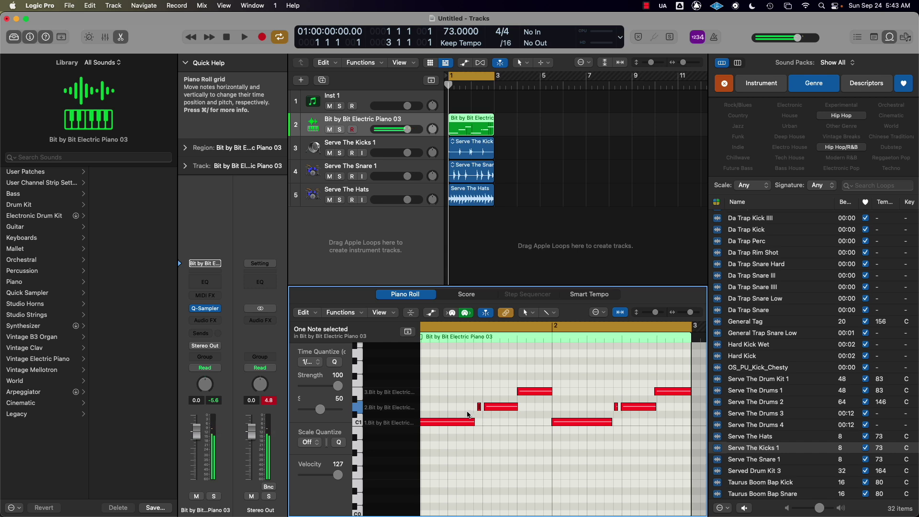
{"action": "left_click", "coordinate": [478, 407]}
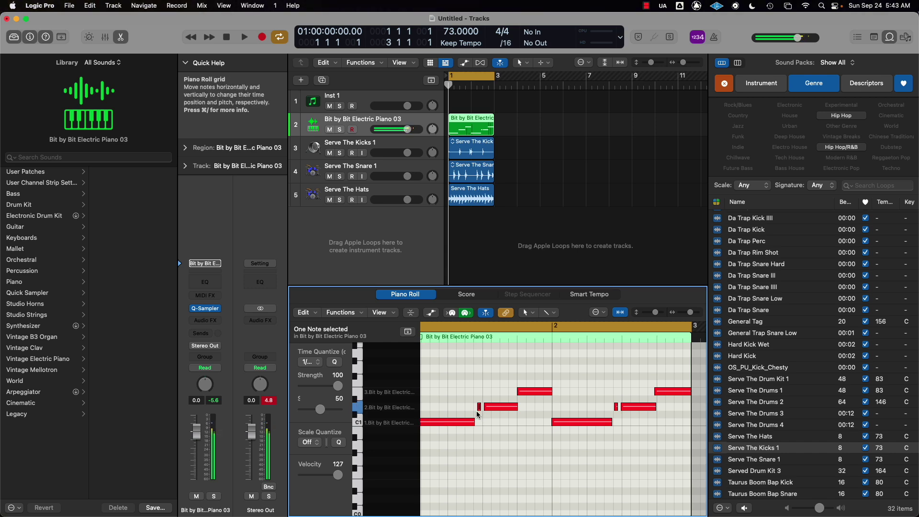
{"action": "scroll", "coordinate": [474, 406], "scroll_direction": "down", "scroll_amount": 2}
{"action": "scroll", "coordinate": [473, 405], "scroll_direction": "up", "scroll_amount": 6}
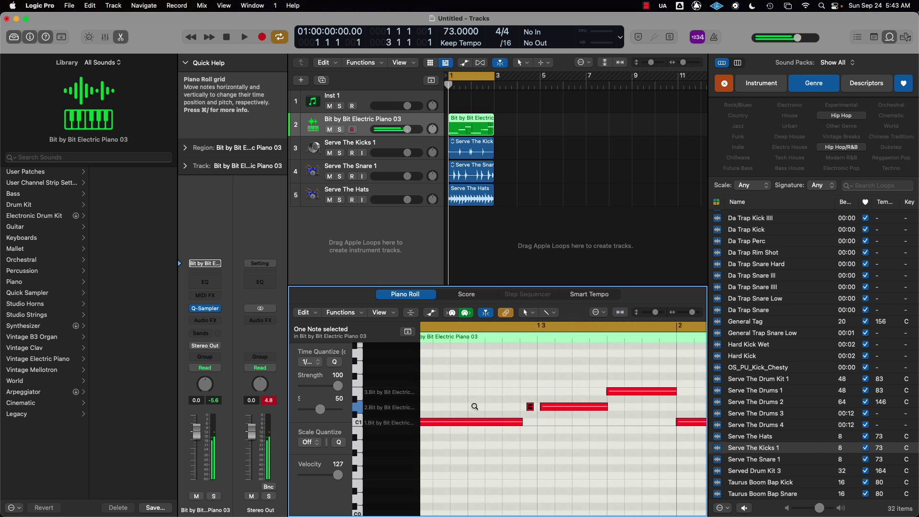
{"action": "left_click", "coordinate": [585, 423]}
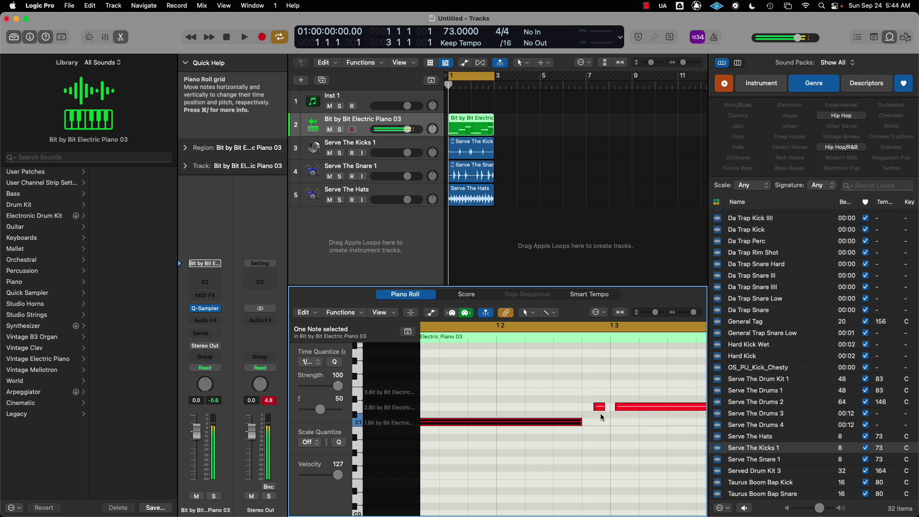
{"action": "left_click_drag", "start_coordinate": [600, 411], "coordinate": [588, 411]}
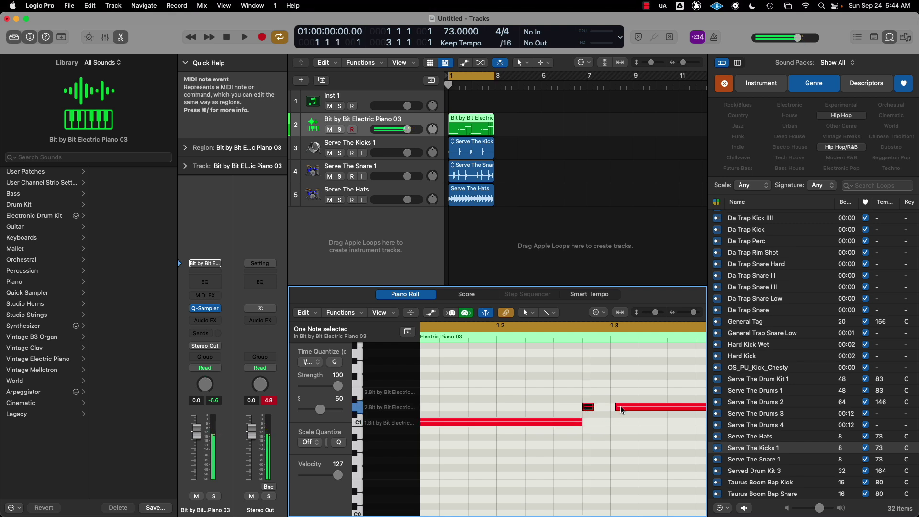
Step: Move bar 2's short D1 note earlier so it sits right after the long C1 note
{"action": "scroll", "coordinate": [622, 411], "scroll_direction": "right", "scroll_amount": 5}
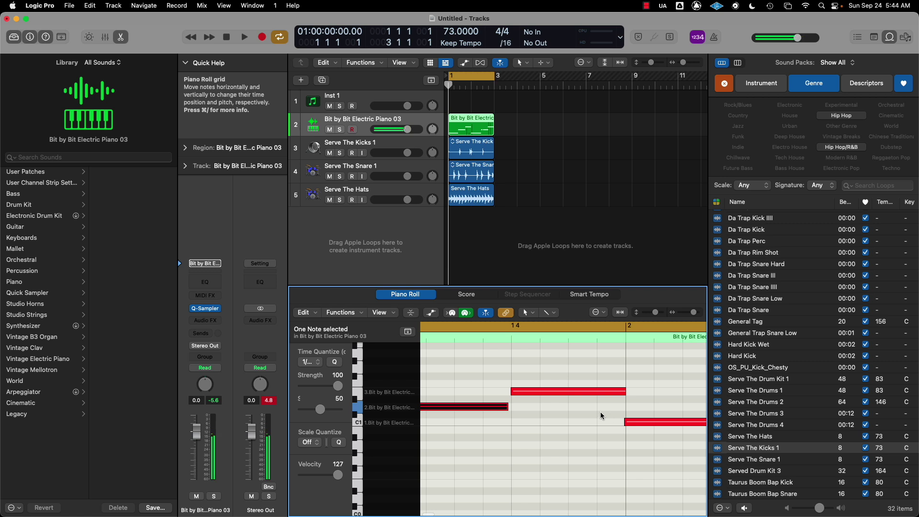
{"action": "scroll", "coordinate": [581, 412], "scroll_direction": "right", "scroll_amount": 3}
{"action": "left_click", "coordinate": [532, 424]}
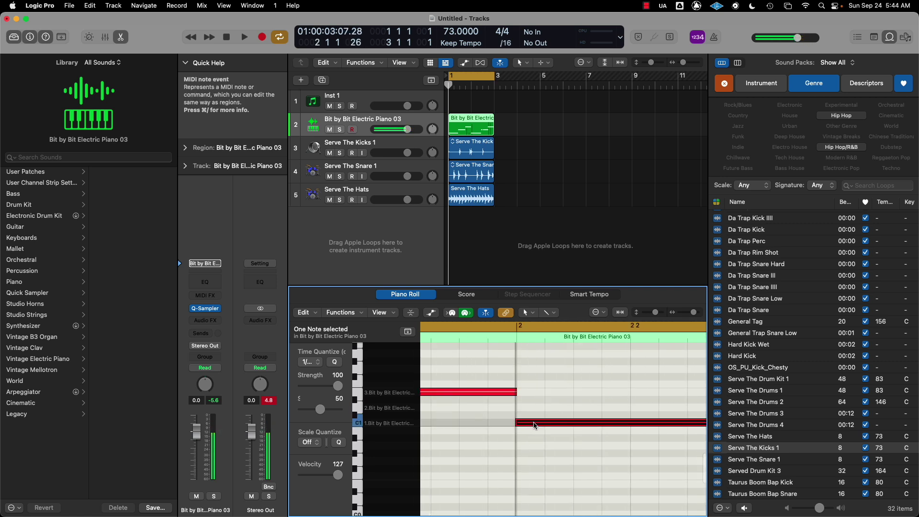
{"action": "scroll", "coordinate": [540, 420], "scroll_direction": "right", "scroll_amount": 4}
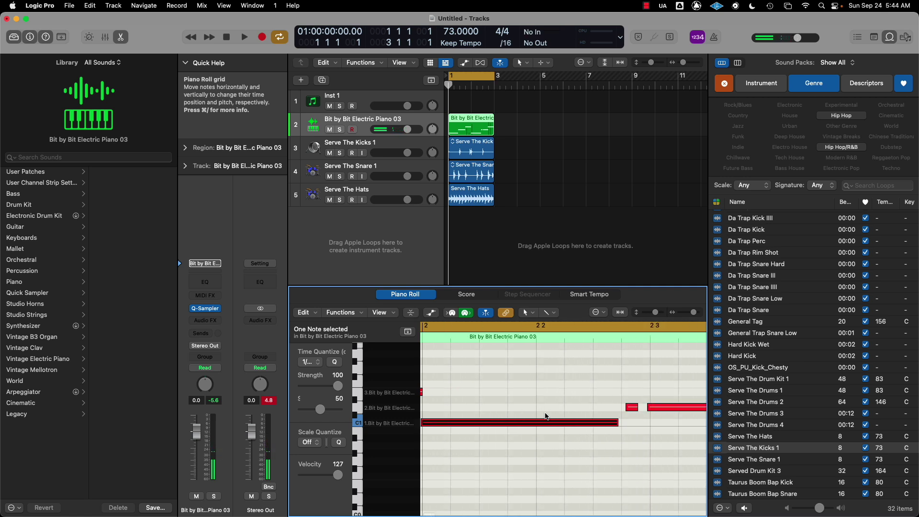
{"action": "left_click", "coordinate": [593, 409]}
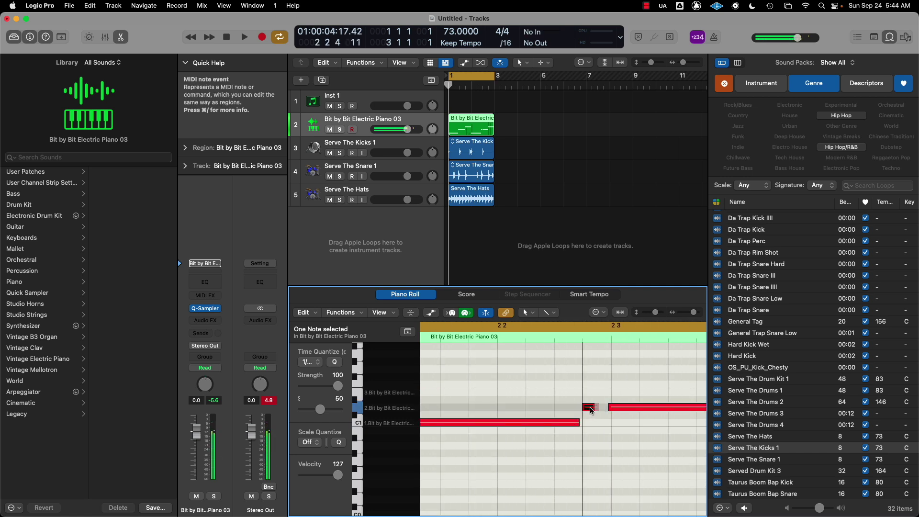
{"action": "left_click_drag", "start_coordinate": [590, 408], "coordinate": [590, 408]}
{"action": "scroll", "coordinate": [630, 409], "scroll_direction": "right", "scroll_amount": 2}
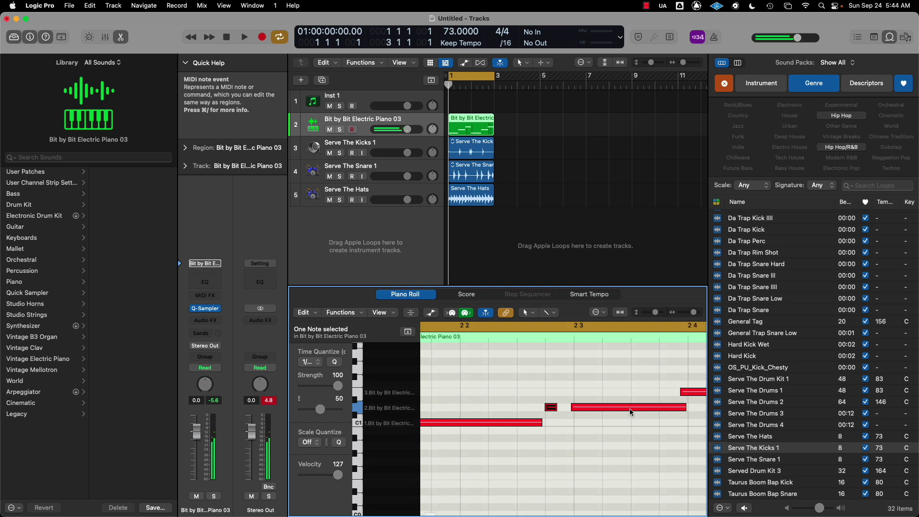
Step: Shorten the end of bar 2's long D1 note and align the start of the last E1 note with beat 4
{"action": "left_click", "coordinate": [680, 409]}
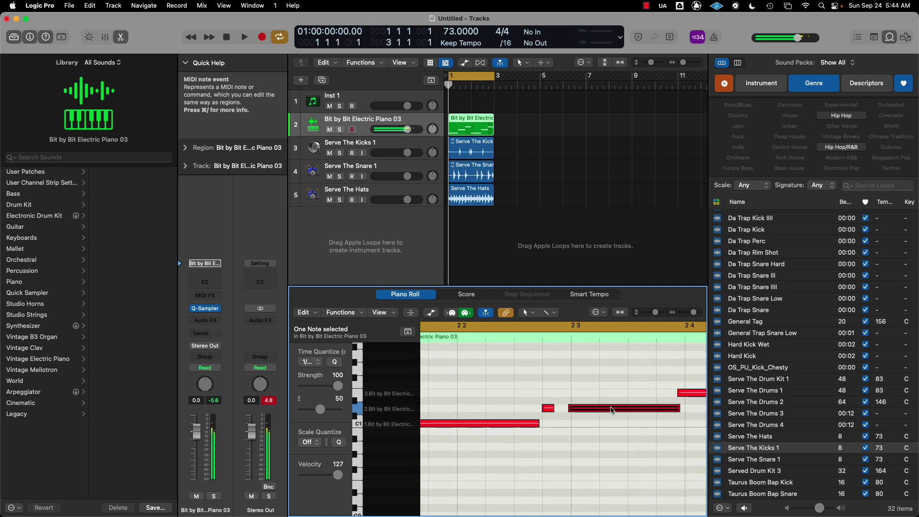
{"action": "scroll", "coordinate": [610, 403], "scroll_direction": "right", "scroll_amount": 5}
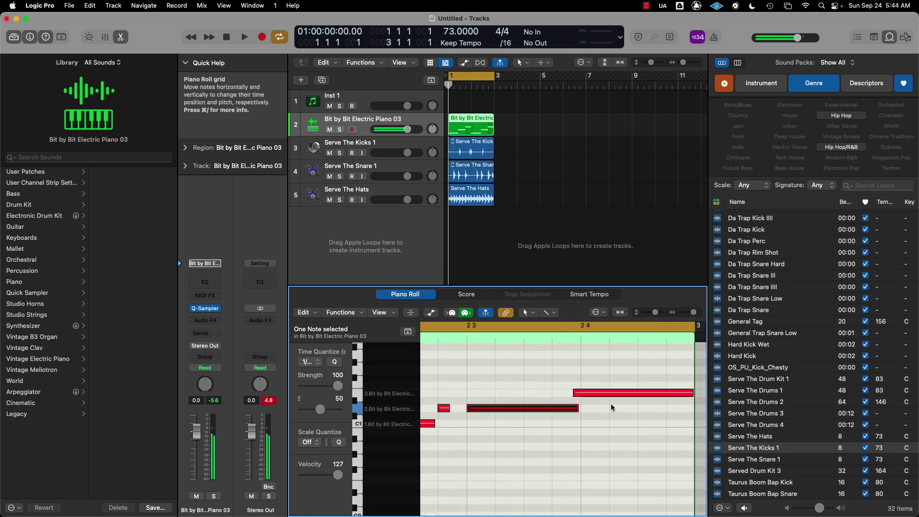
{"action": "left_click_drag", "start_coordinate": [572, 393], "coordinate": [580, 393]}
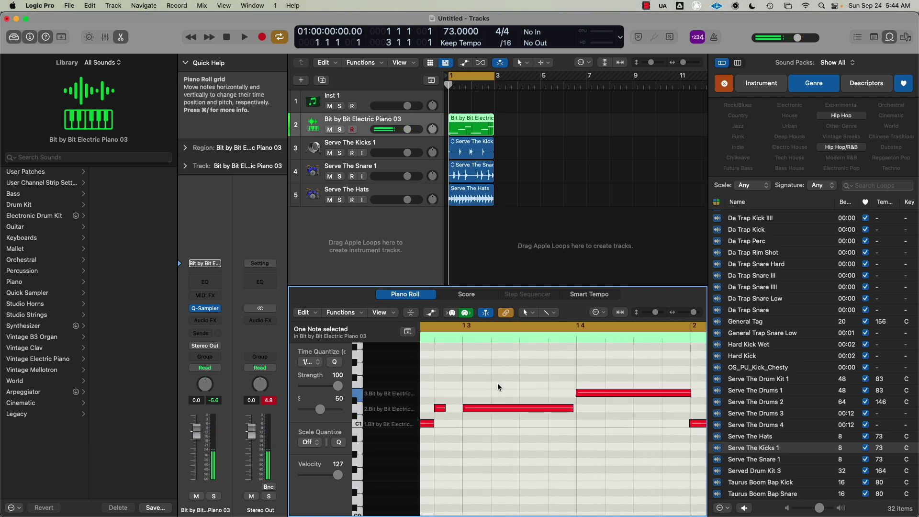
Step: Play back the loop to check the tidied piano pattern against the drums, and close Quick Sampler
{"action": "key", "text": "space"}
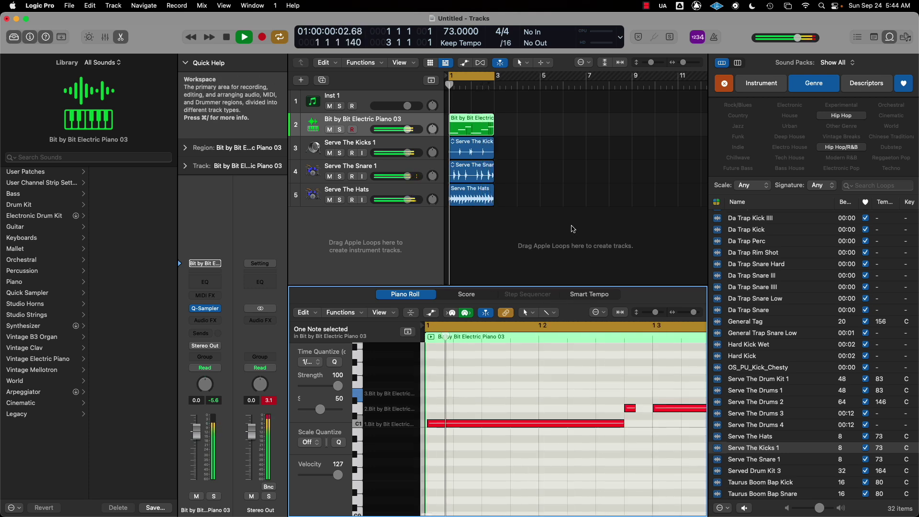
{"action": "key", "text": "space"}
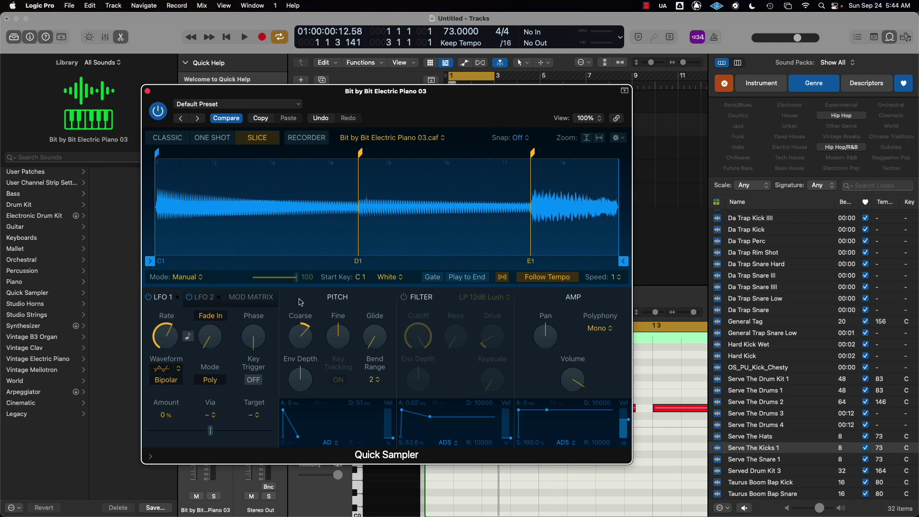
{"action": "key", "text": "space"}
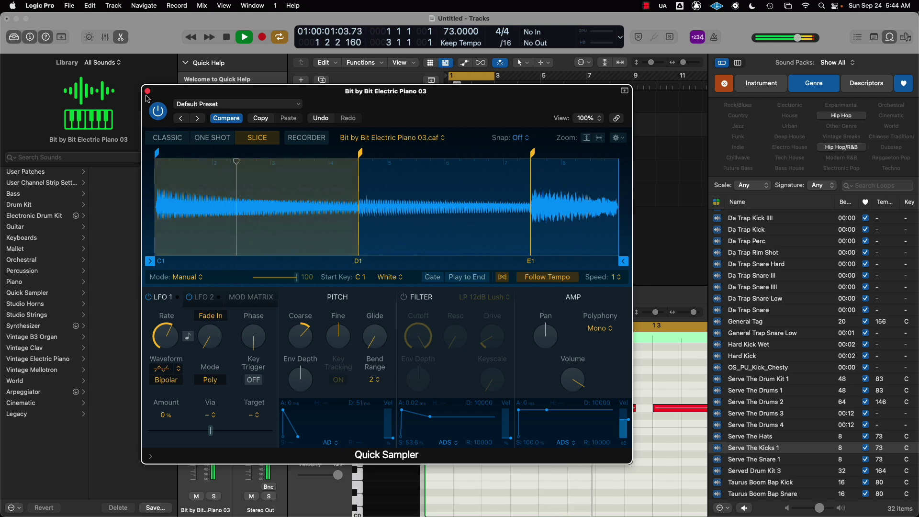
{"action": "key", "text": "super+w"}
Step: Try transposing the Serve The Snare 1 region by 5 during playback, and reset its transpose to 0
{"action": "key", "text": "Down"}
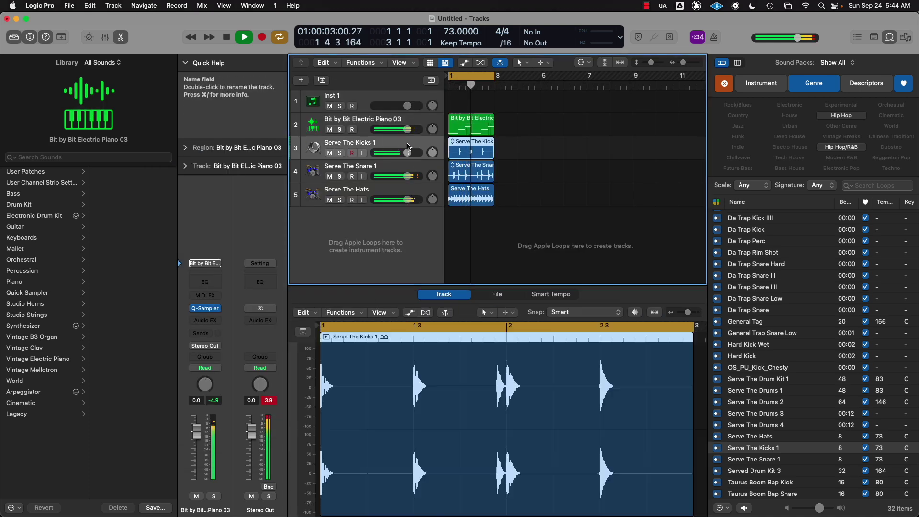
{"action": "key", "text": "Down"}
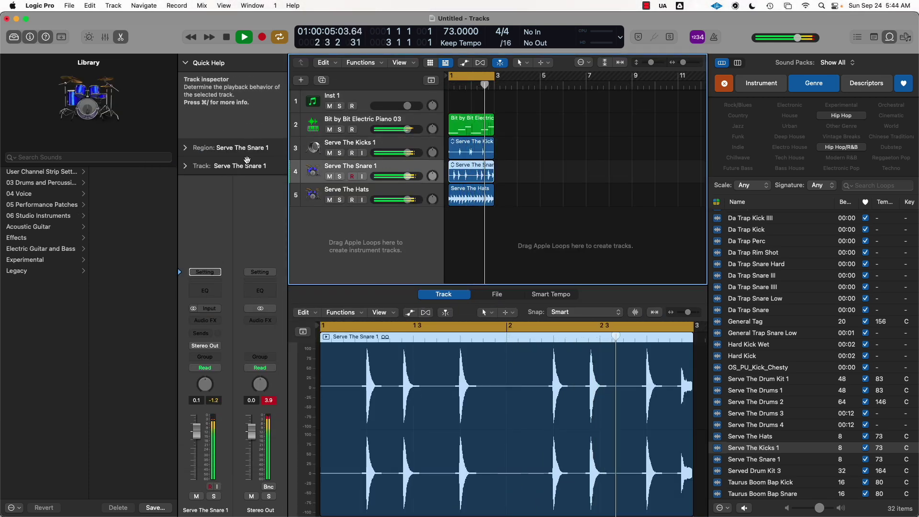
{"action": "left_click", "coordinate": [186, 150]}
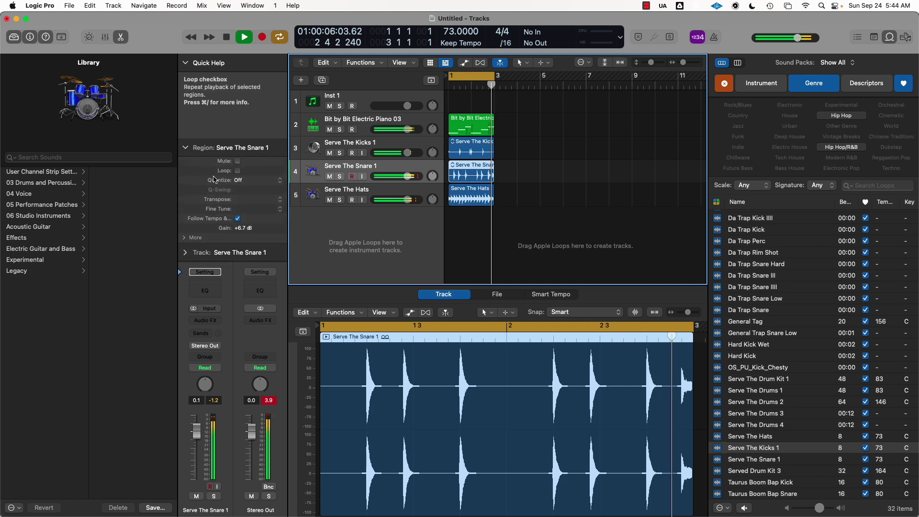
{"action": "double_click", "coordinate": [245, 203]}
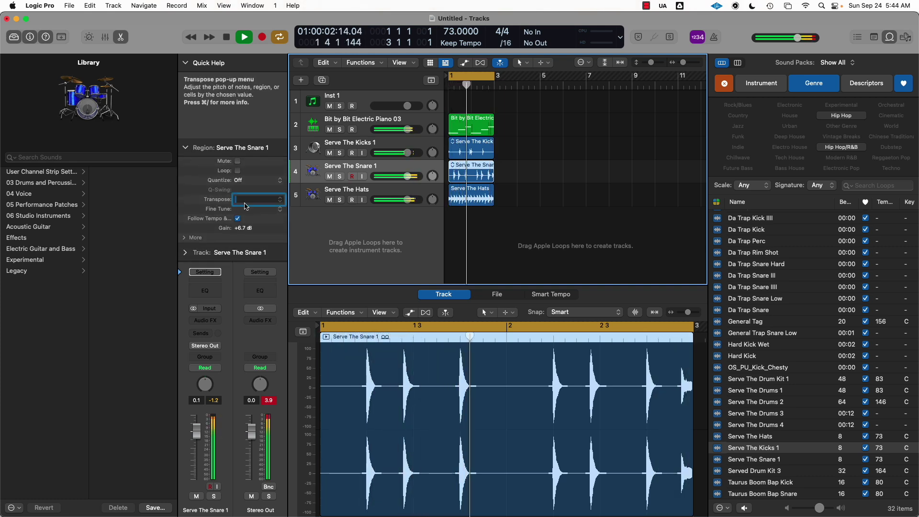
{"action": "type", "text": "5"}
{"action": "key", "text": "Return"}
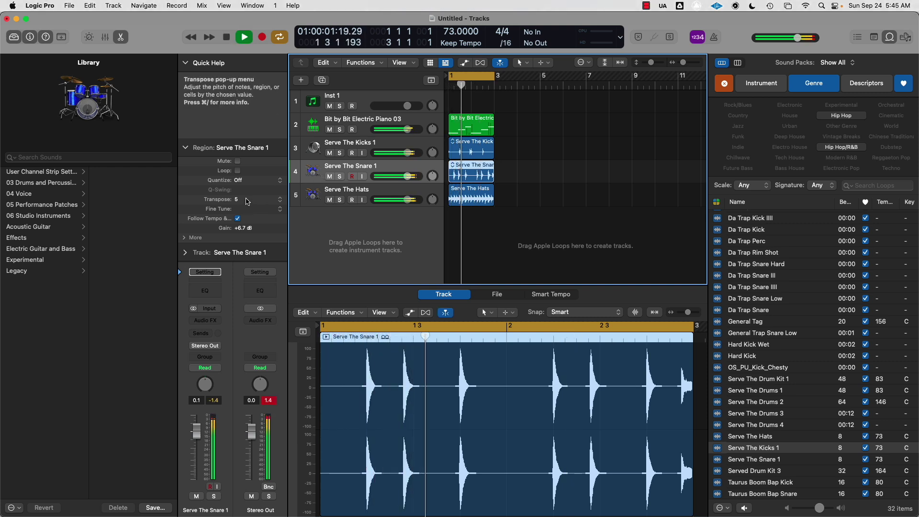
{"action": "double_click", "coordinate": [246, 199]}
{"action": "type", "text": "0"}
{"action": "key", "text": "Return"}
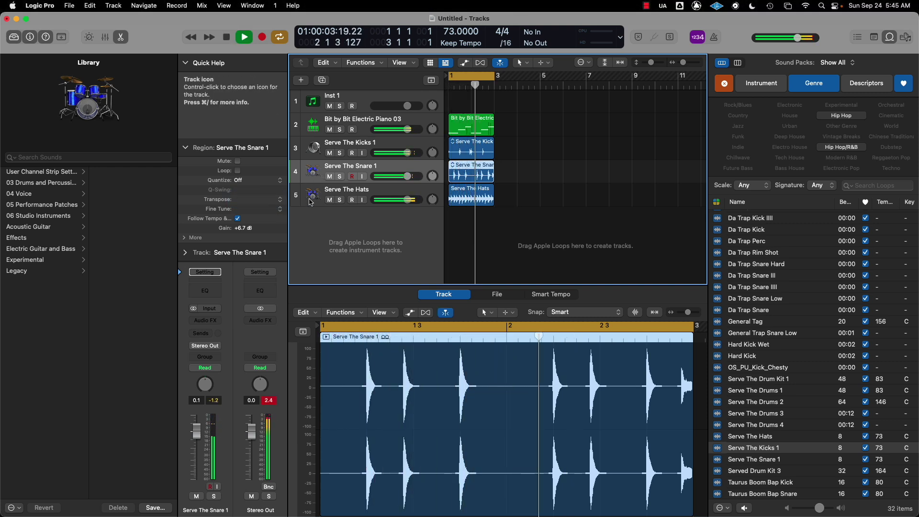
Step: Lower the Coarse pitch in Quick Sampler on the electric piano track to slightly below centre, close the plug-in and stop playback
{"action": "left_click", "coordinate": [312, 194]}
{"action": "left_click", "coordinate": [389, 126]}
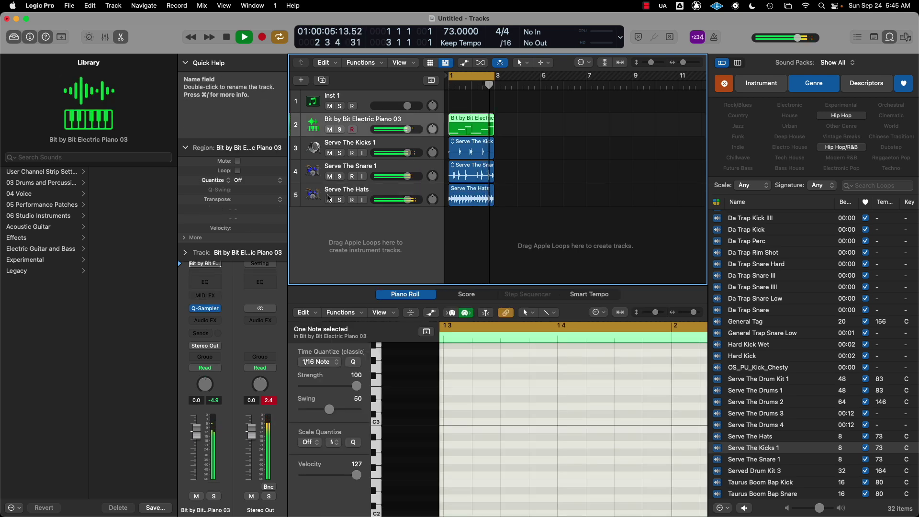
{"action": "left_click", "coordinate": [209, 312]}
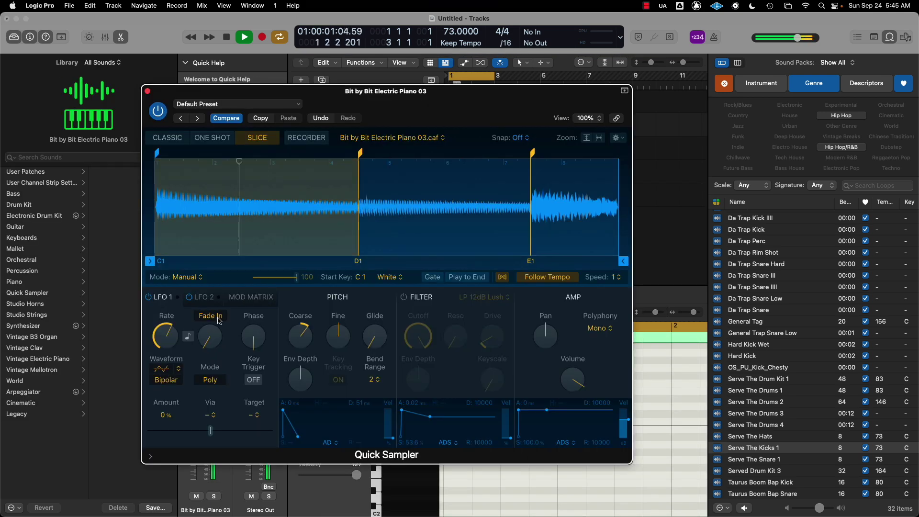
{"action": "mouse_move", "coordinate": [303, 339]}
{"action": "left_click_drag", "start_coordinate": [301, 364], "coordinate": [301, 371]}
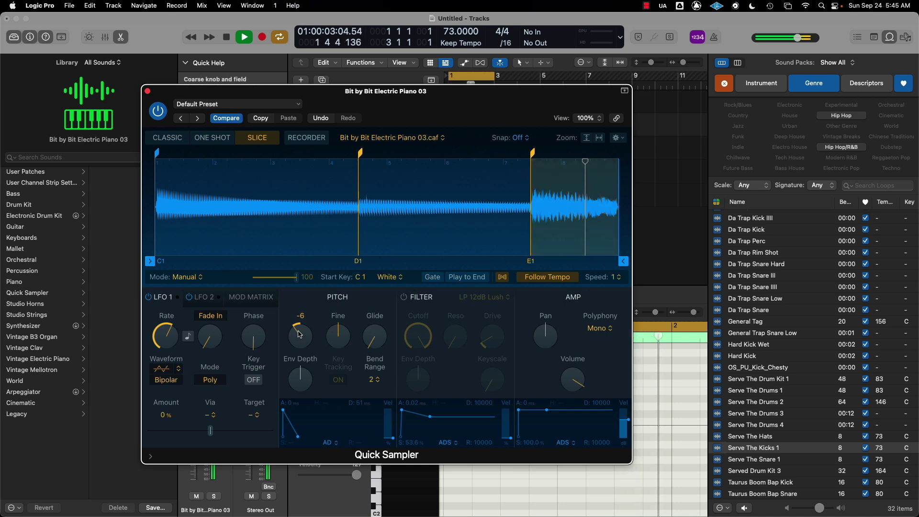
{"action": "left_click", "coordinate": [148, 91]}
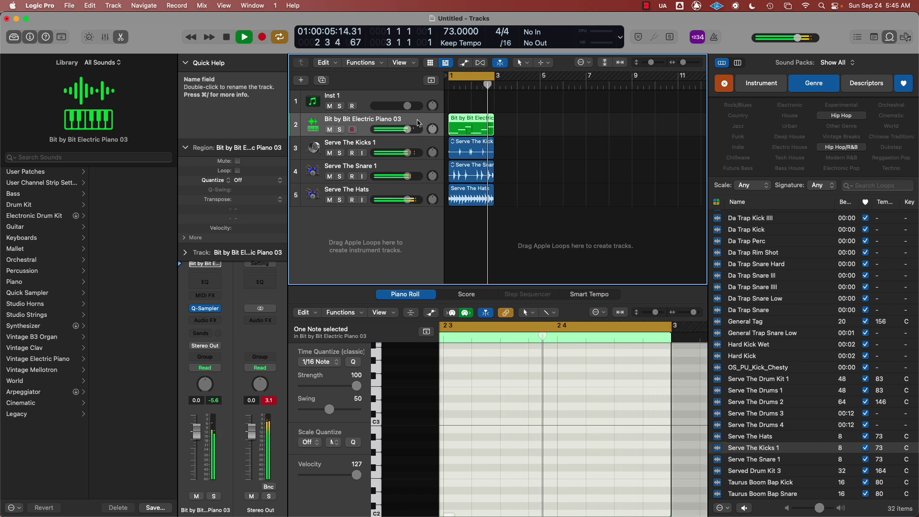
{"action": "key", "text": "space"}
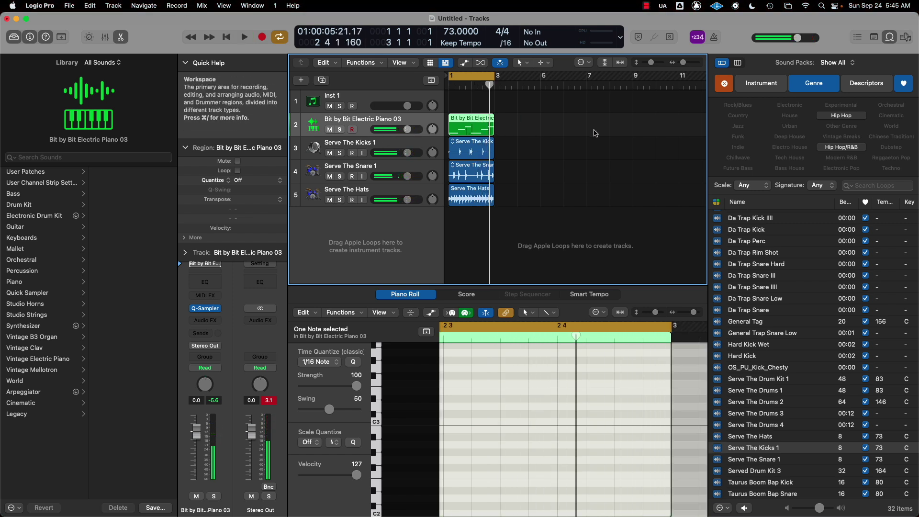